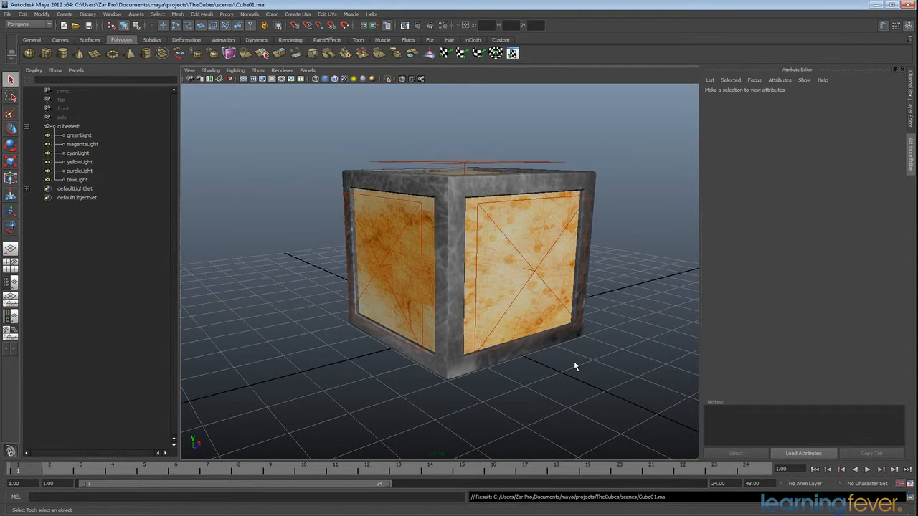
# Render the lit cube from the perspective view to check it, close the render, and save the Cube01 scene.
pyautogui.click(419, 26)
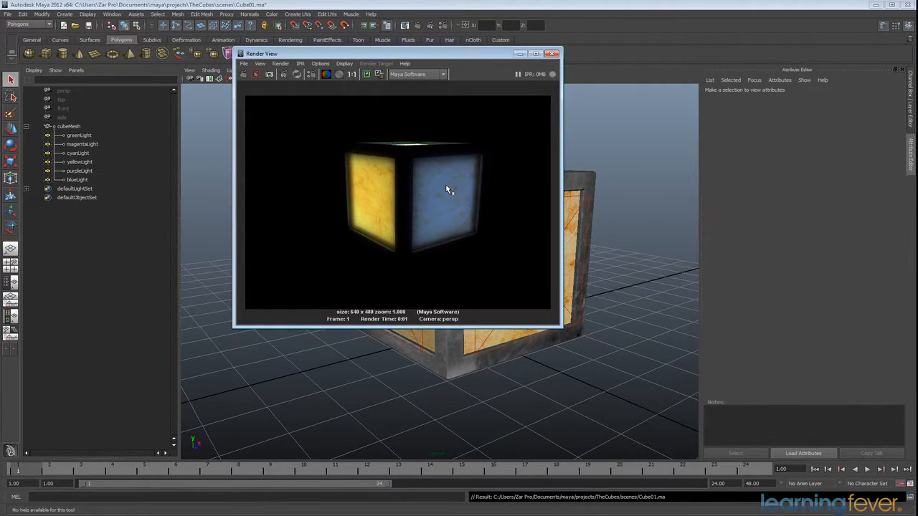
pyautogui.click(551, 54)
pyautogui.keyDown('alt'); pyautogui.moveTo(539, 185); pyautogui.dragTo(534, 210); pyautogui.keyUp('alt')
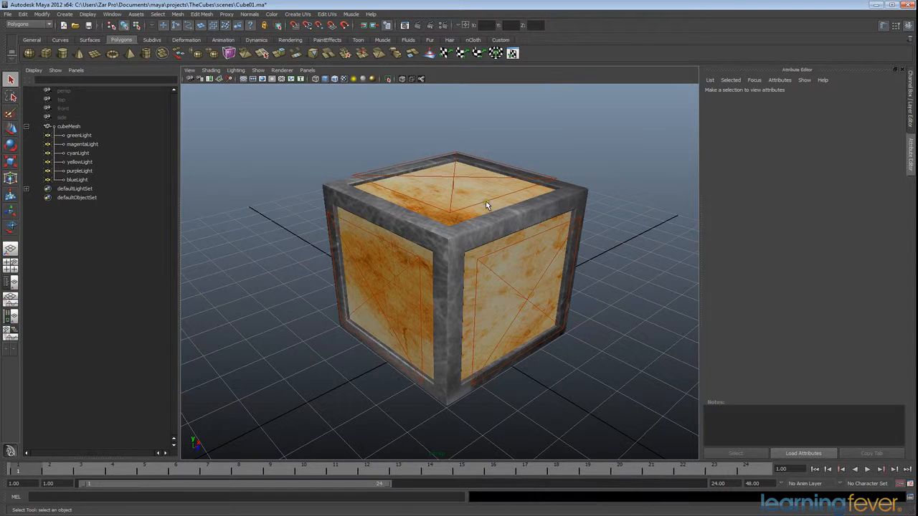
pyautogui.hotkey('ctrl', 's')
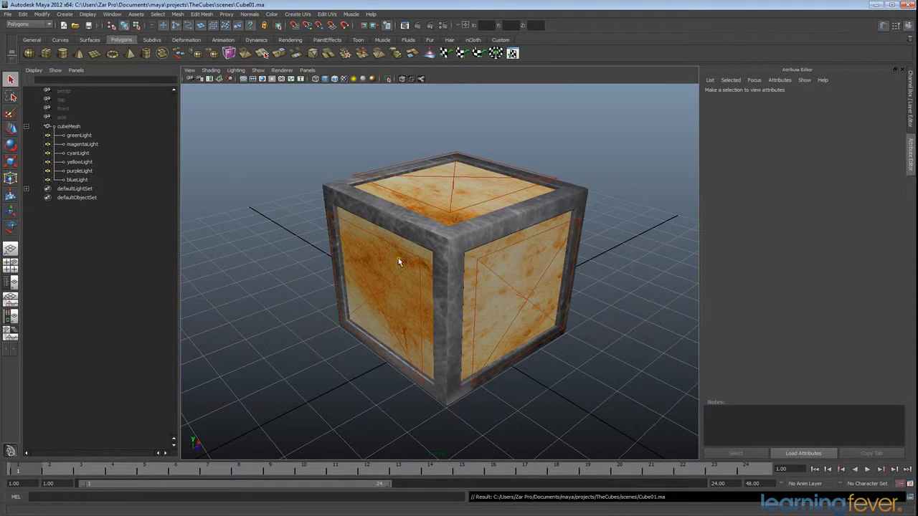
# Create a new scene and save it as CubeScene01 in the TheCubes project's scenes folder.
pyautogui.click(7, 15)
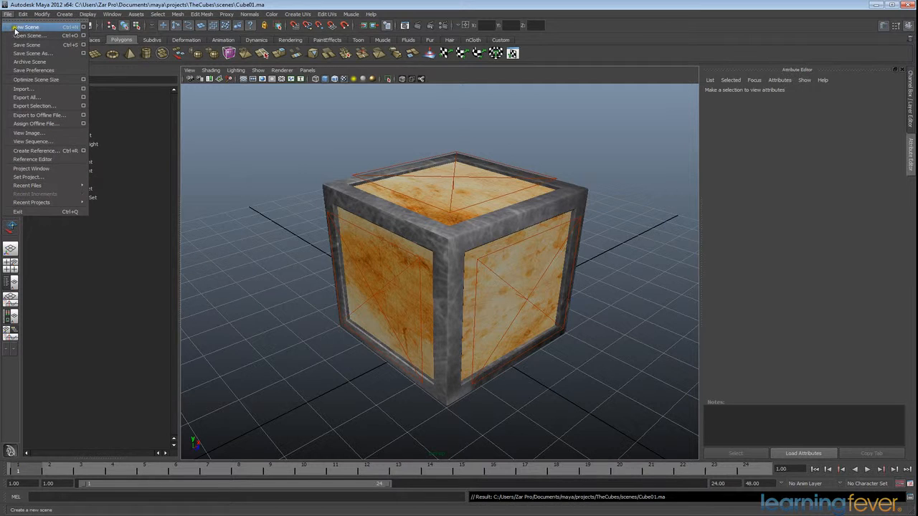
pyautogui.click(14, 28)
pyautogui.keyDown('alt'); pyautogui.moveTo(366, 297); pyautogui.dragTo(409, 298, button='middle'); pyautogui.keyUp('alt')
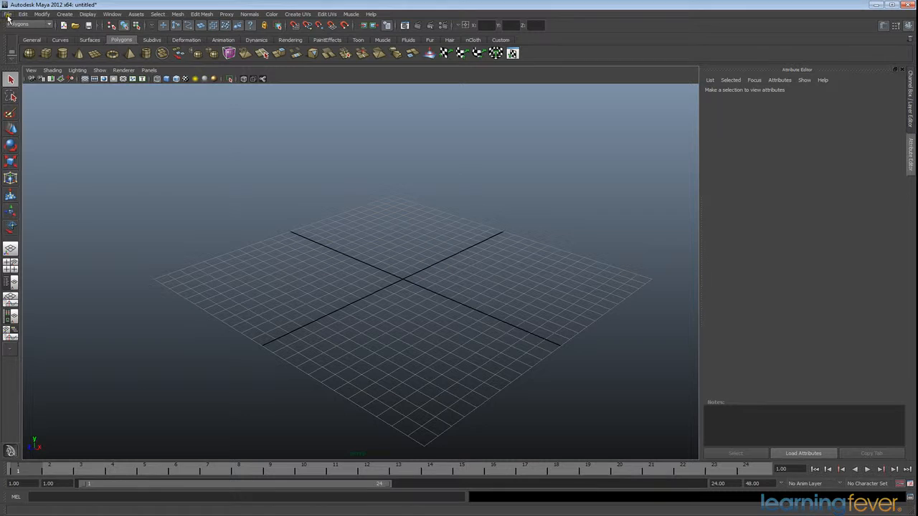
pyautogui.click(7, 14)
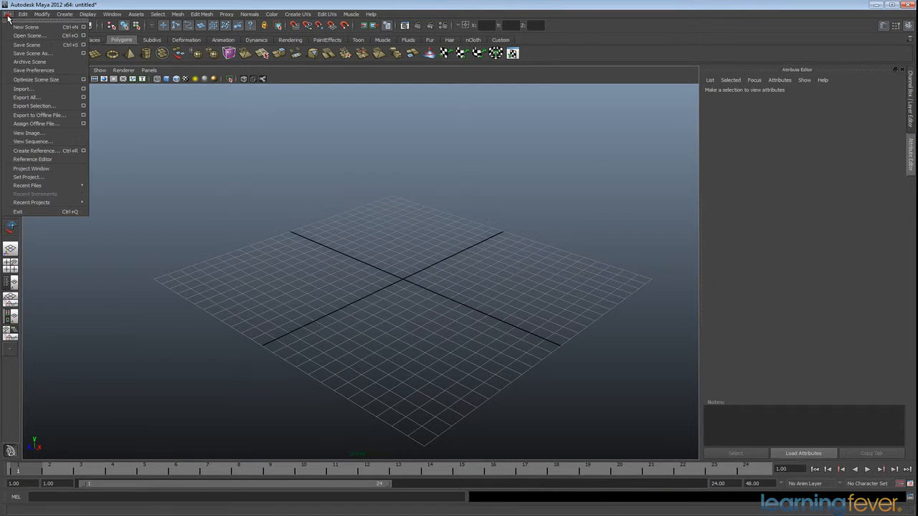
pyautogui.click(18, 53)
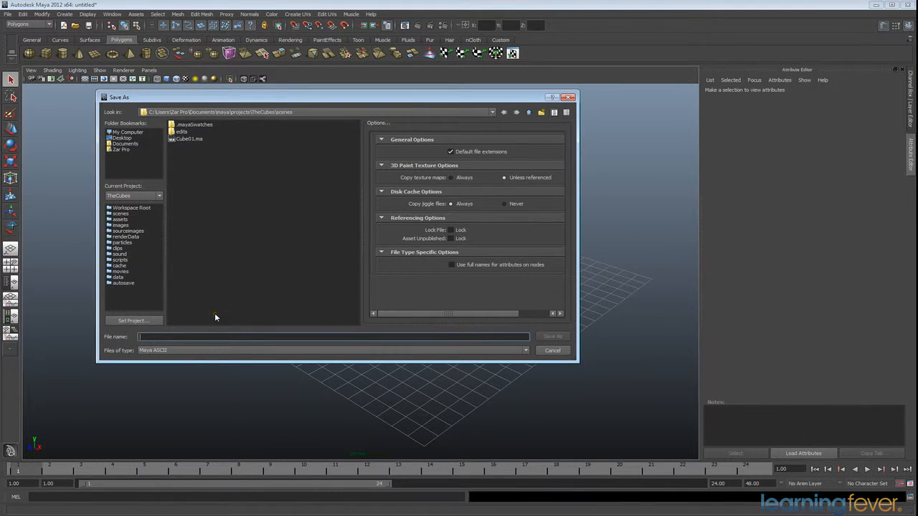
pyautogui.write('CubeScene01')
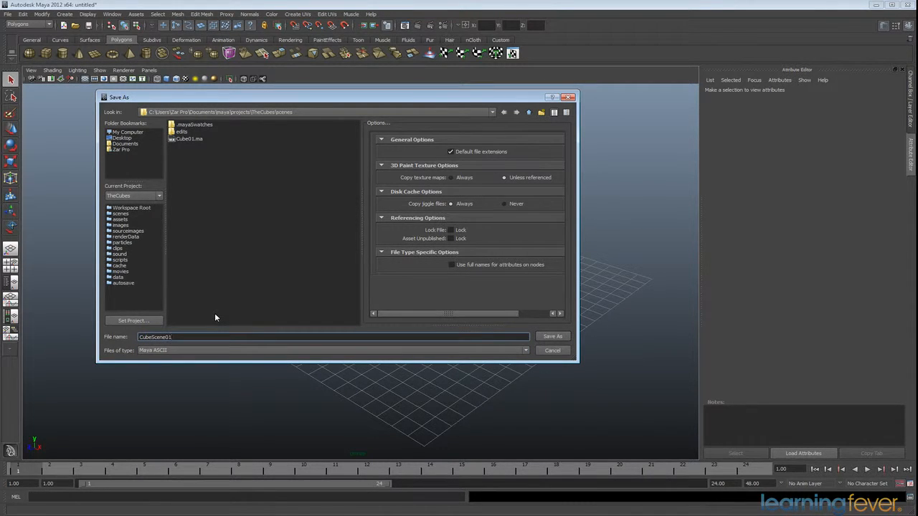
pyautogui.click(550, 335)
# Create a polygon plane larger than the grid and set its X, Y and Z translation to 0.
pyautogui.keyDown('alt'); pyautogui.moveTo(531, 273); pyautogui.dragTo(494, 305, button='middle'); pyautogui.keyUp('alt')
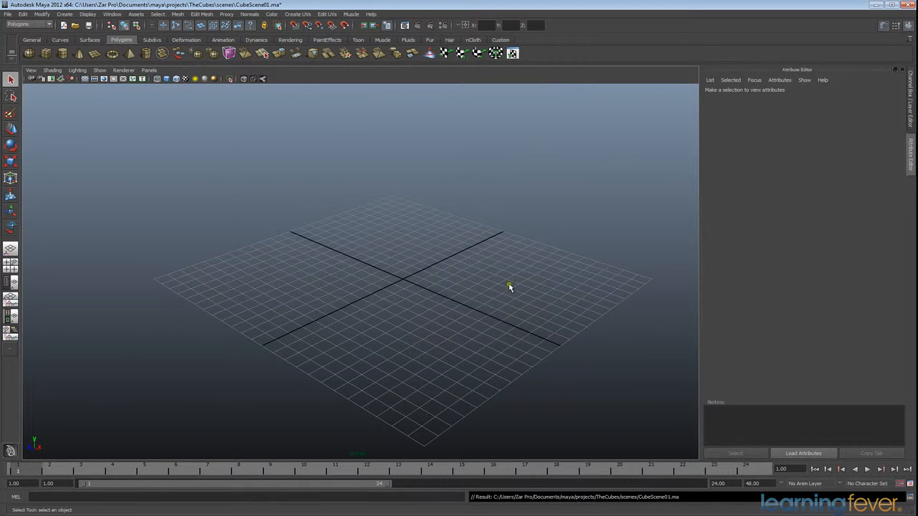
pyautogui.keyDown('alt'); pyautogui.moveTo(502, 321); pyautogui.dragTo(502, 318); pyautogui.keyUp('alt')
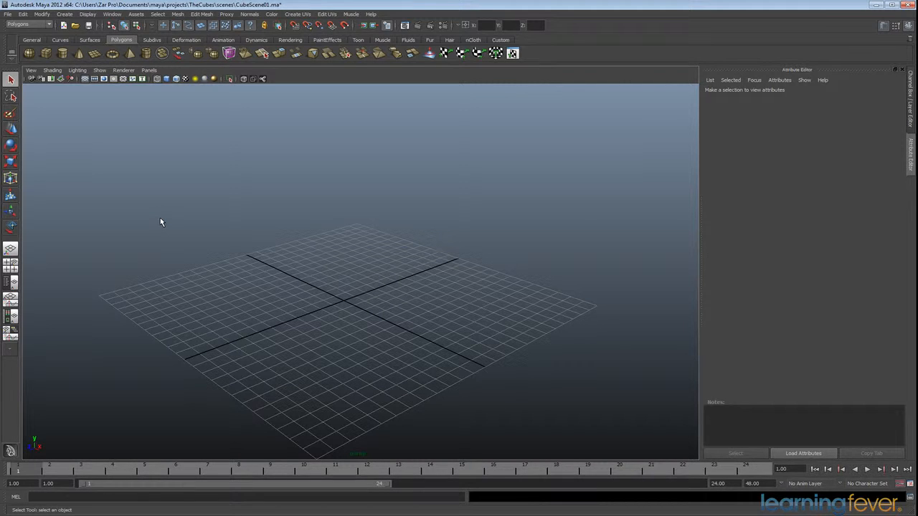
pyautogui.click(95, 53)
pyautogui.scroll(-2, 97, 296)
pyautogui.moveTo(95, 248); pyautogui.dragTo(646, 242)
pyautogui.click(910, 115)
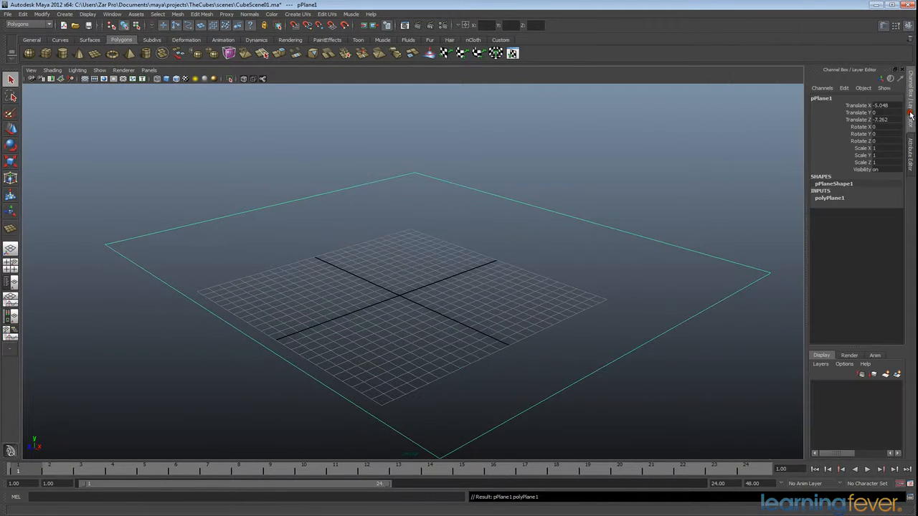
pyautogui.moveTo(883, 120)
pyautogui.mouseDown()
pyautogui.moveTo(892, 122)
pyautogui.moveTo(886, 107)
pyautogui.mouseUp()
pyautogui.write('0')
pyautogui.press('Return')
# Scale the plane uniformly to about 3.67 so it extends far beyond the grid.
pyautogui.keyDown('alt'); pyautogui.moveTo(481, 286); pyautogui.dragTo(502, 287); pyautogui.keyUp('alt')
pyautogui.press('w')
pyautogui.moveTo(403, 299); pyautogui.dragTo(874, 298)
pyautogui.moveTo(402, 297); pyautogui.dragTo(824, 296)
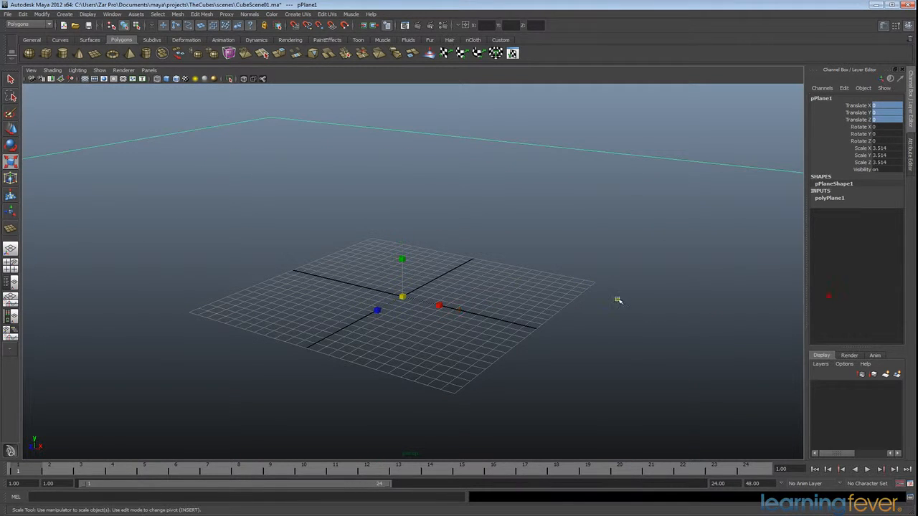
pyautogui.moveTo(403, 298); pyautogui.dragTo(475, 303)
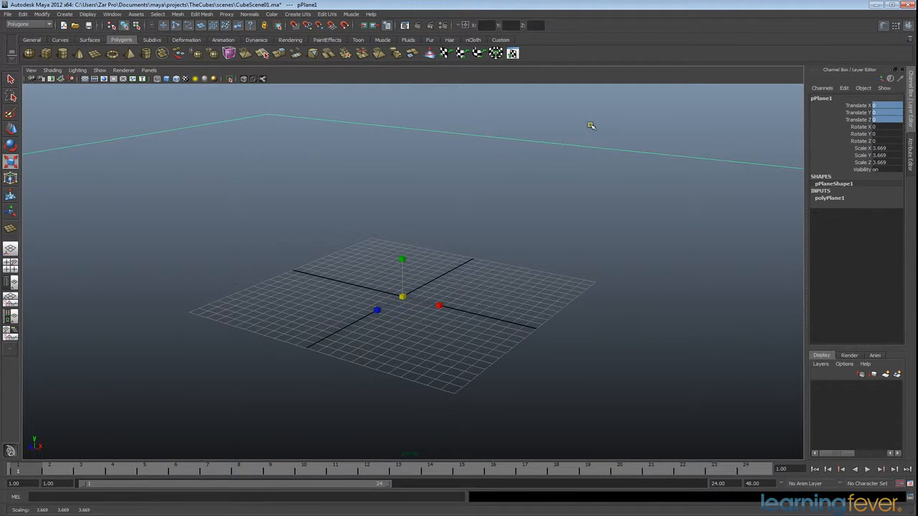
# Freeze the plane's transformations and delete its construction history.
pyautogui.click(864, 148)
pyautogui.rightClick(864, 149)
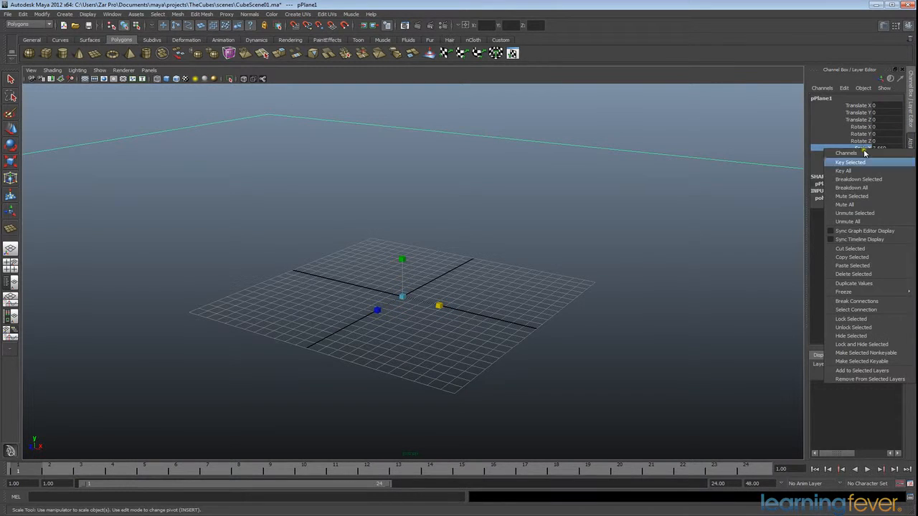
pyautogui.moveTo(850, 291)
pyautogui.click(807, 304)
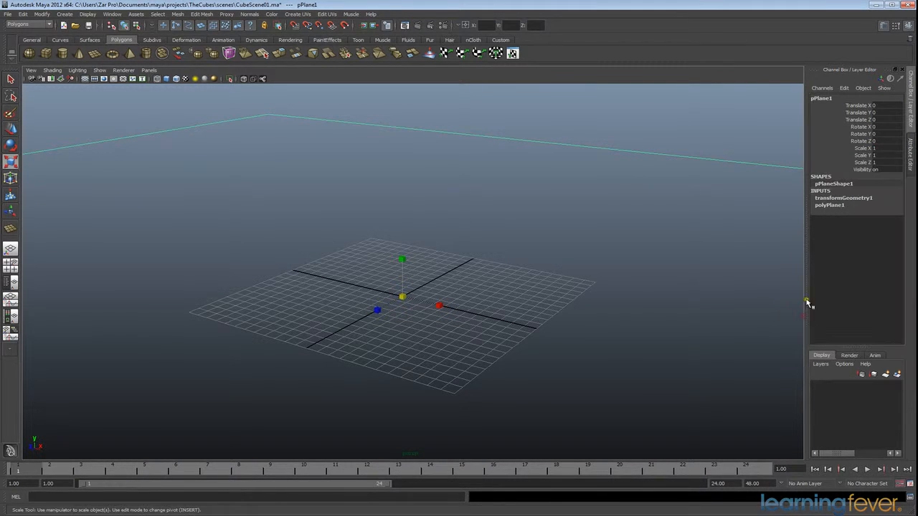
pyautogui.click(23, 14)
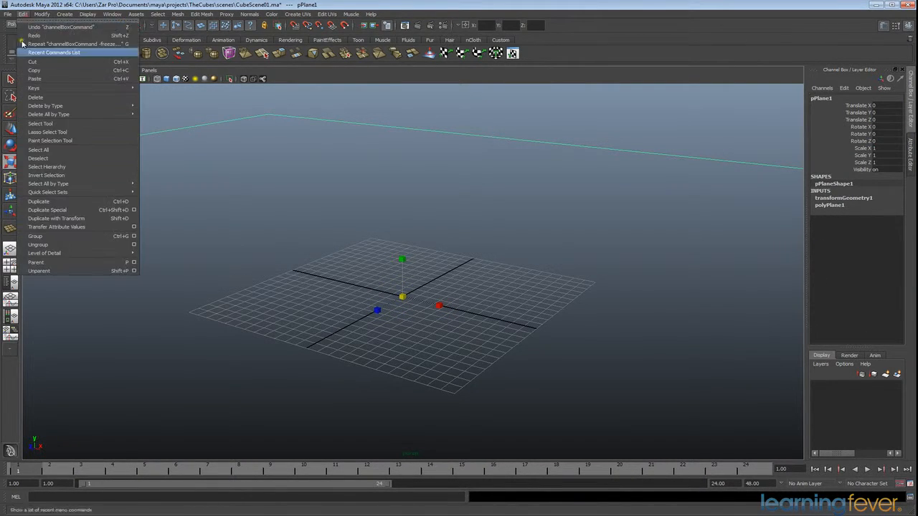
pyautogui.moveTo(86, 106)
pyautogui.click(186, 110)
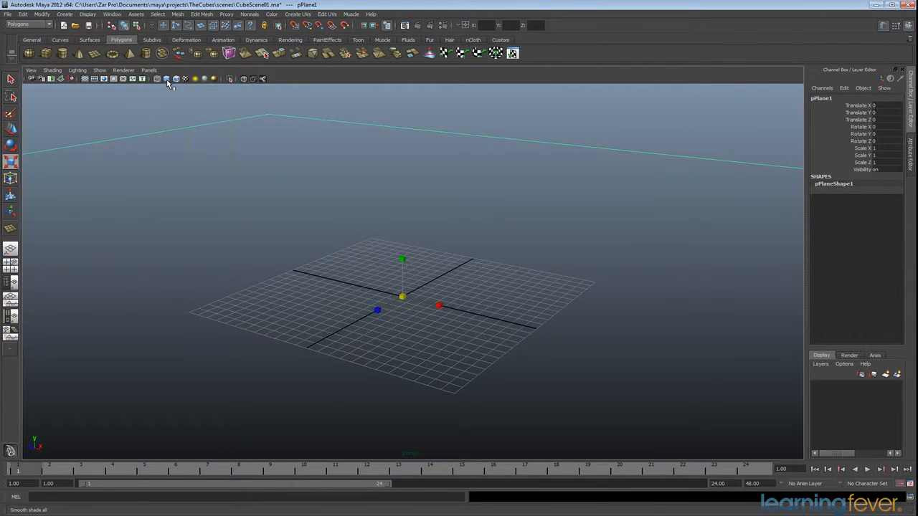
# Display the viewport smooth shaded, rename the plane to floor, and deselect it.
pyautogui.hotkey('alt', 'b')
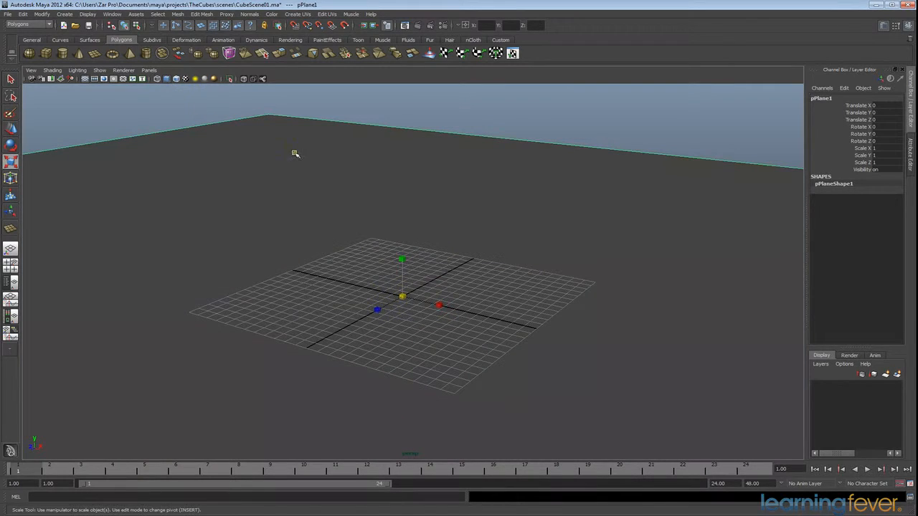
pyautogui.doubleClick(825, 98)
pyautogui.write('floor')
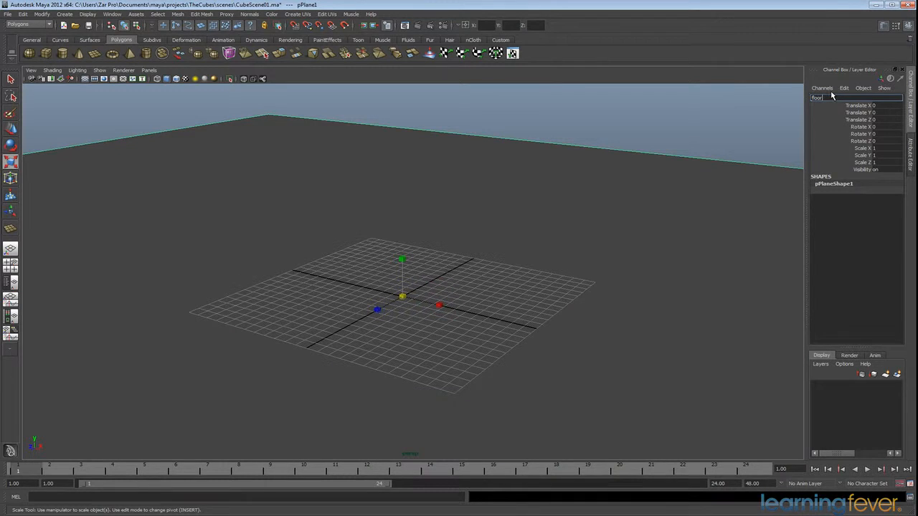
pyautogui.press('Return')
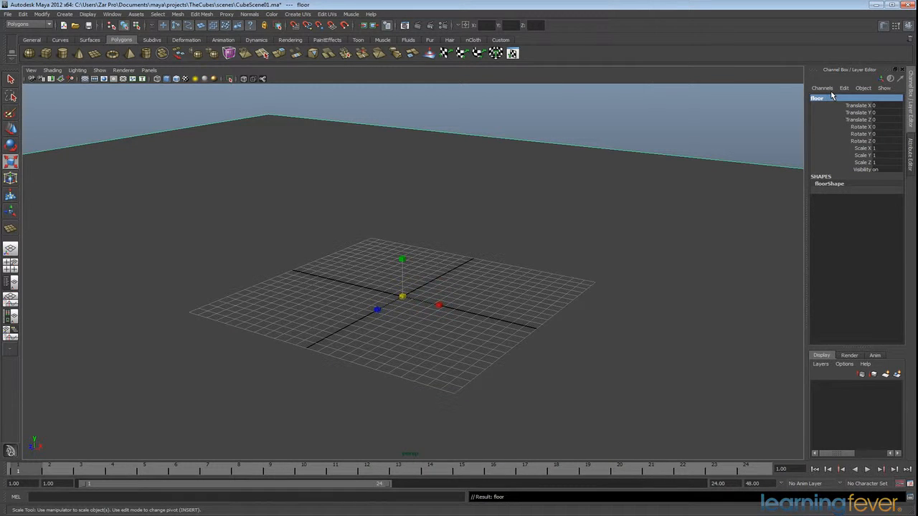
pyautogui.keyDown('alt'); pyautogui.moveTo(564, 129); pyautogui.dragTo(560, 177); pyautogui.keyUp('alt')
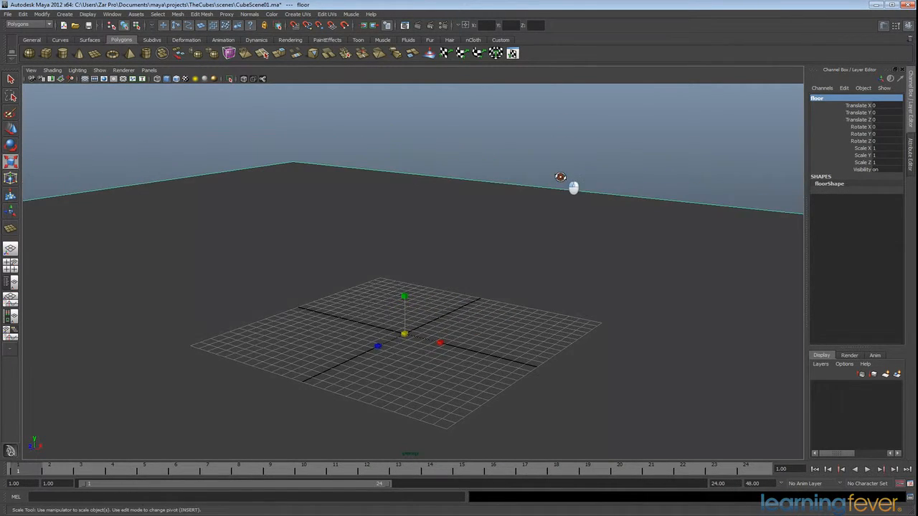
pyautogui.click(567, 175)
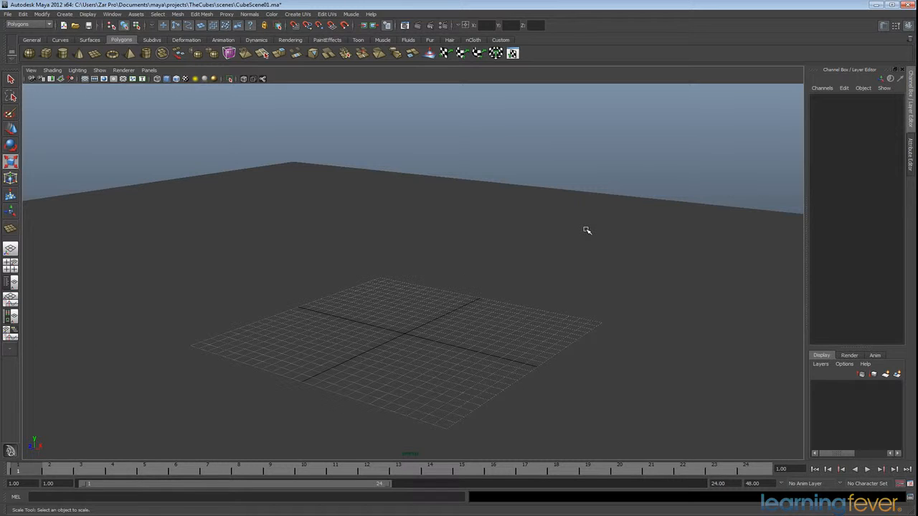
# Open the Reference Editor and reference Cube01.ma into the scene.
pyautogui.click(9, 14)
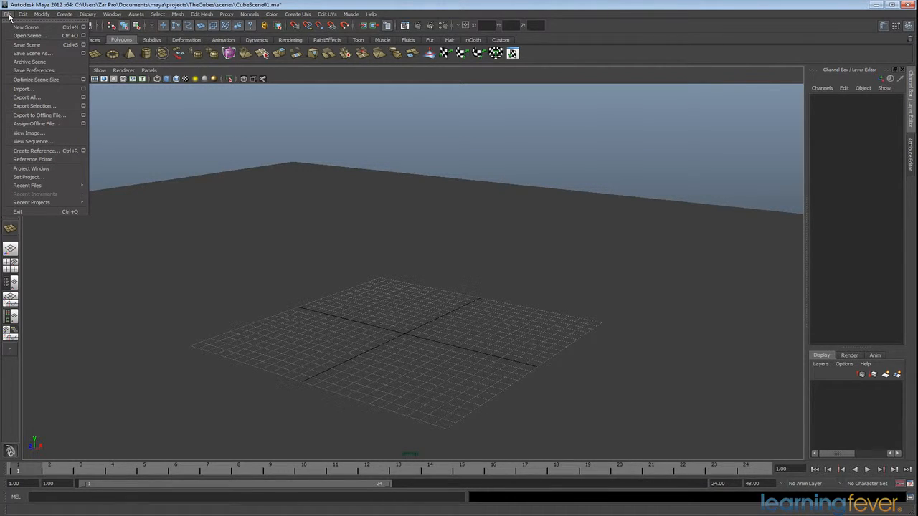
pyautogui.click(28, 160)
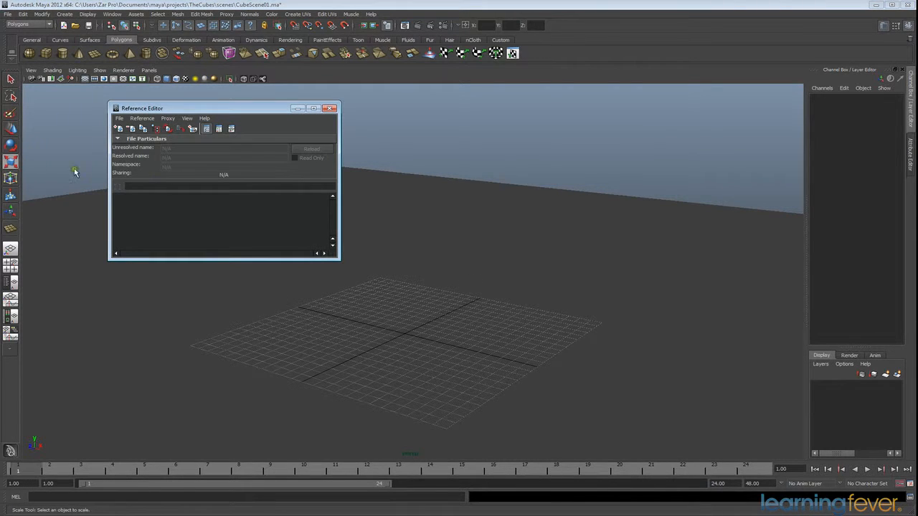
pyautogui.moveTo(251, 108); pyautogui.dragTo(214, 124)
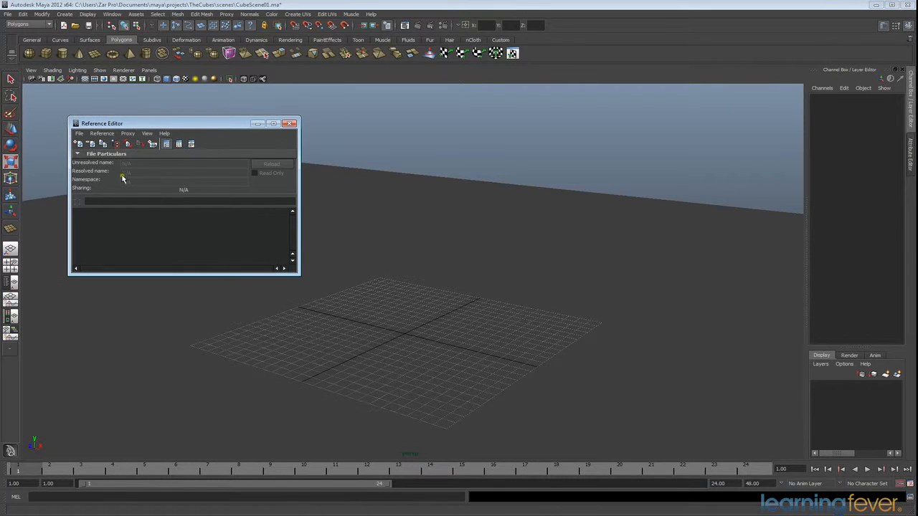
pyautogui.click(79, 145)
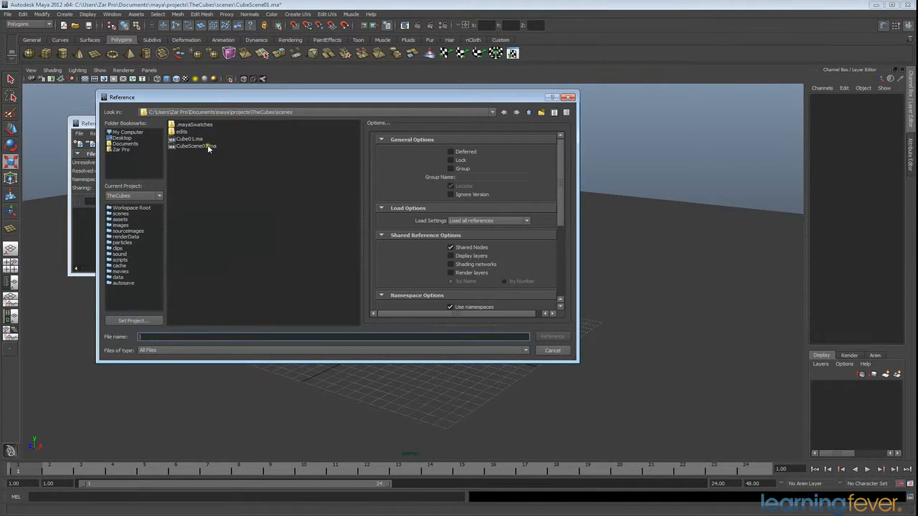
pyautogui.click(190, 139)
pyautogui.click(550, 339)
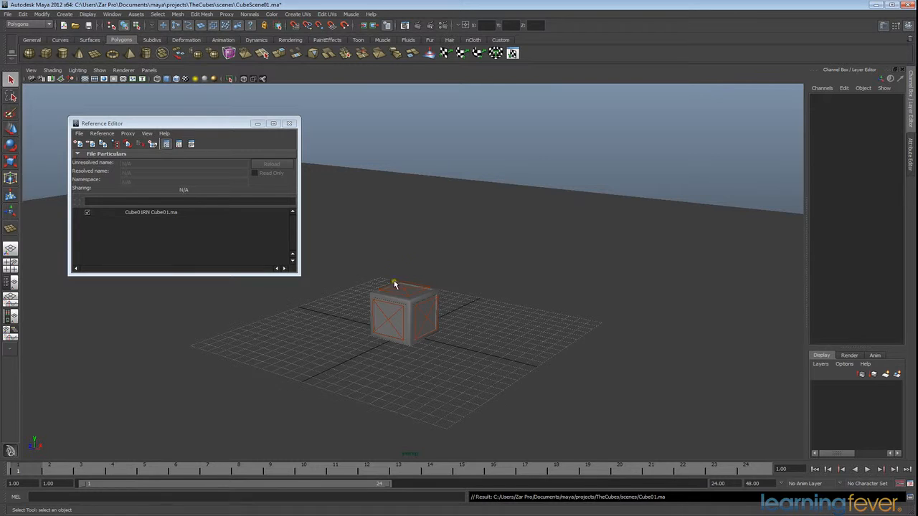
# Turn on textured display in the viewport and select the referenced cube mesh.
pyautogui.click(186, 80)
pyautogui.keyDown('alt'); pyautogui.moveTo(453, 325); pyautogui.dragTo(464, 371); pyautogui.keyUp('alt')
pyautogui.scroll(3, 454, 346)
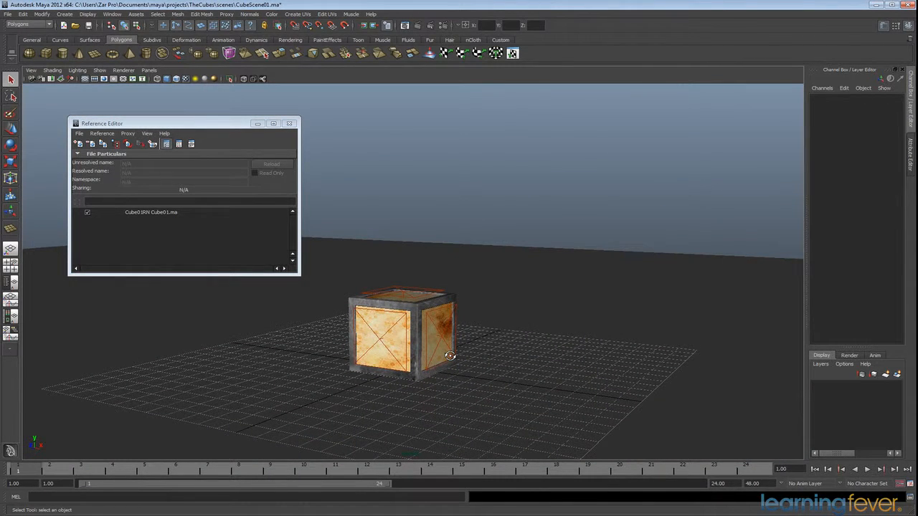
pyautogui.click(417, 376)
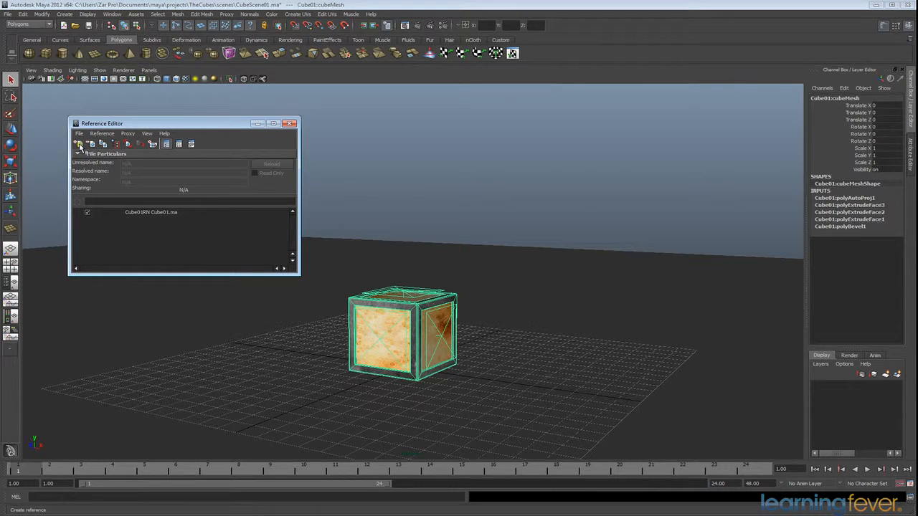
# Add two more references to Cube01.ma in the Reference Editor.
pyautogui.click(79, 144)
pyautogui.click(190, 139)
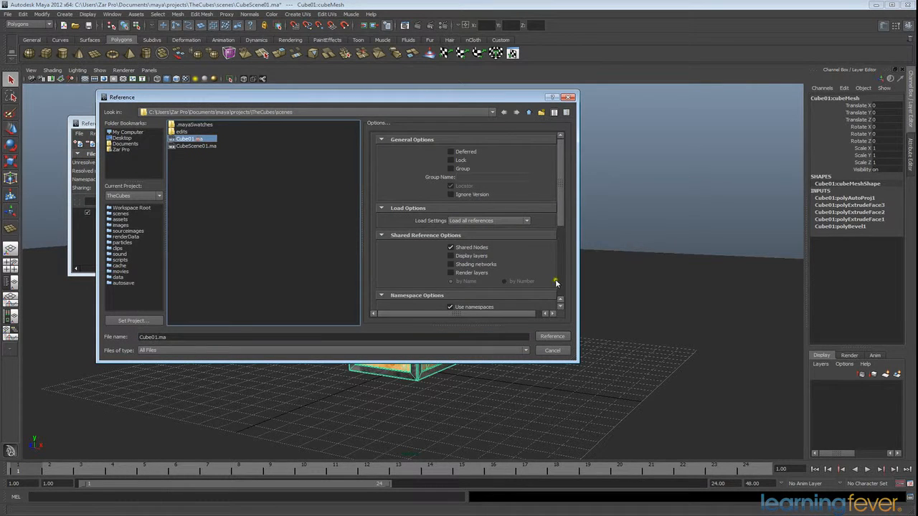
pyautogui.click(552, 337)
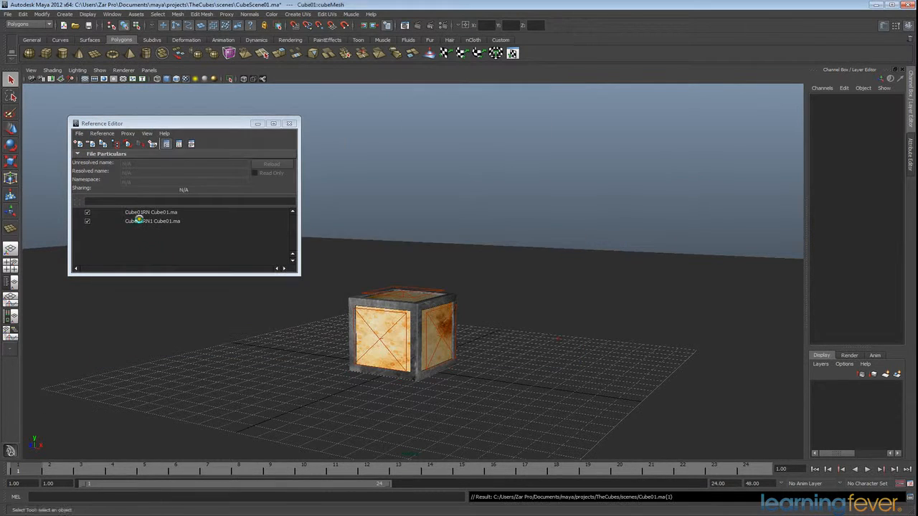
pyautogui.click(79, 144)
pyautogui.click(190, 138)
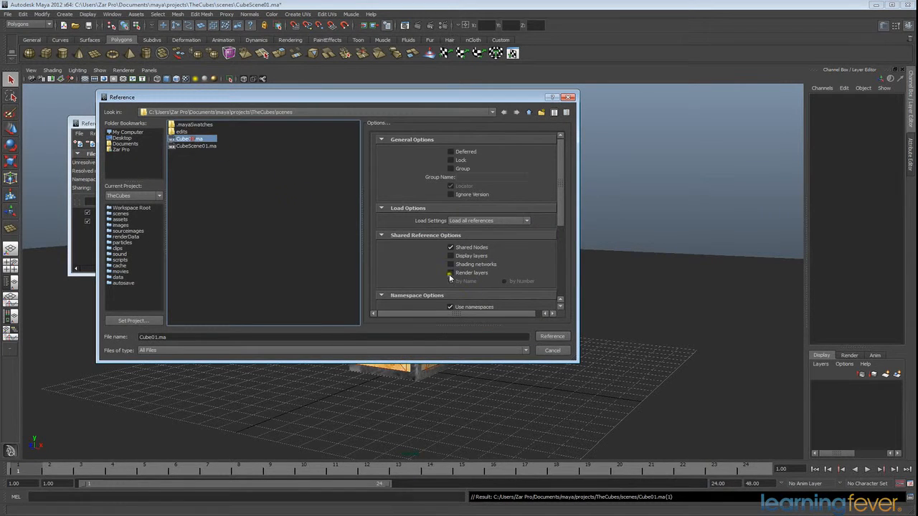
pyautogui.click(552, 337)
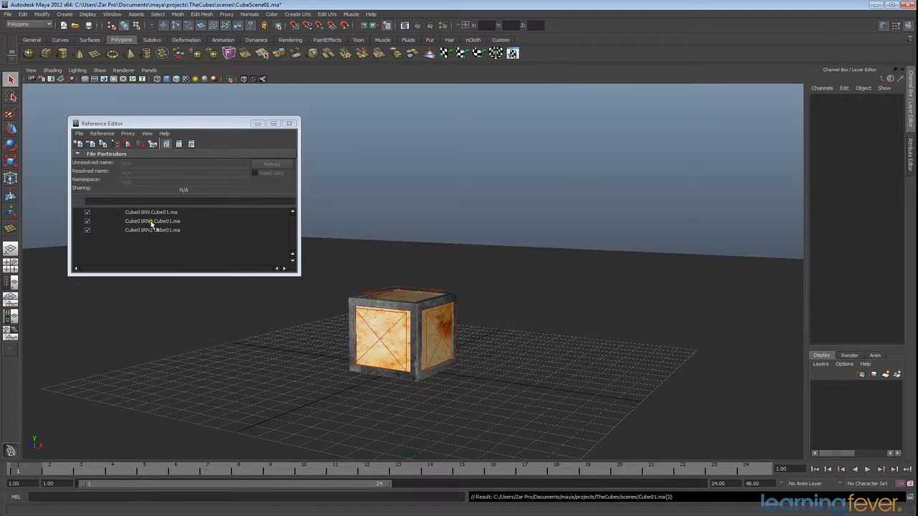
# Add three more references to Cube01.ma in the Reference Editor.
pyautogui.click(79, 143)
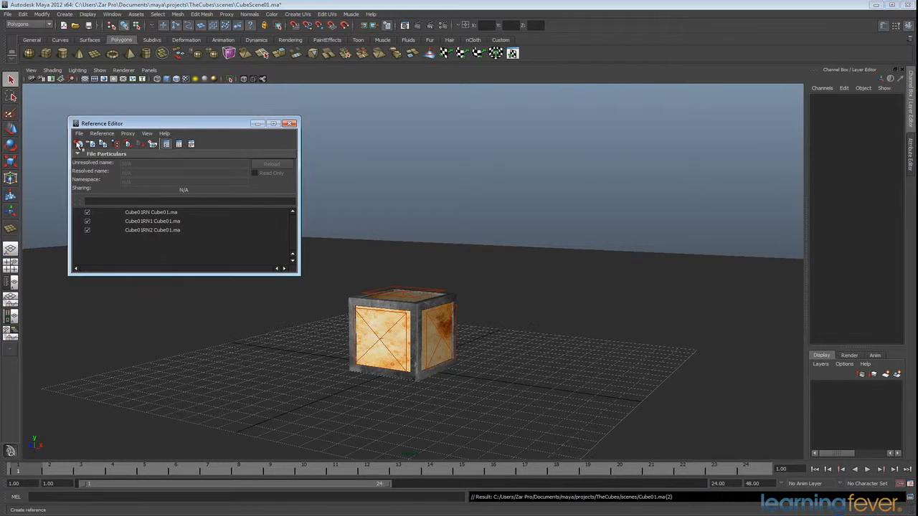
pyautogui.click(189, 138)
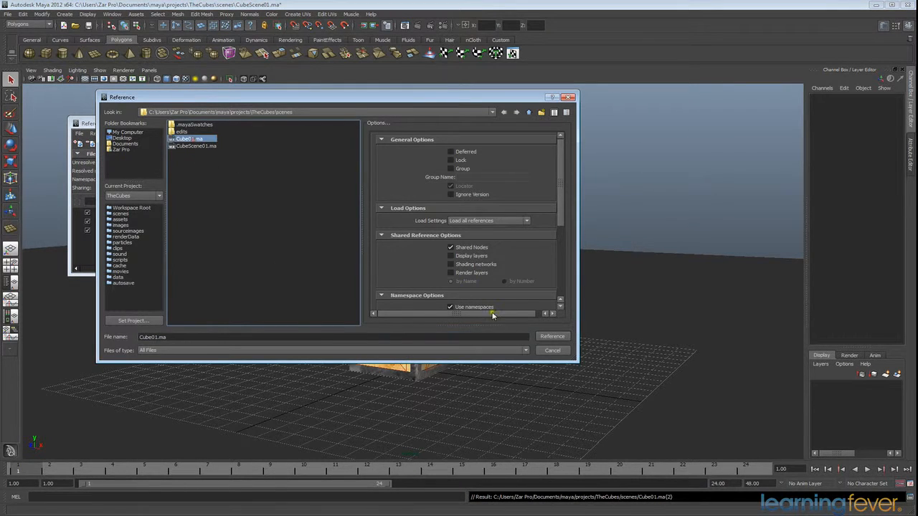
pyautogui.click(557, 336)
pyautogui.click(79, 144)
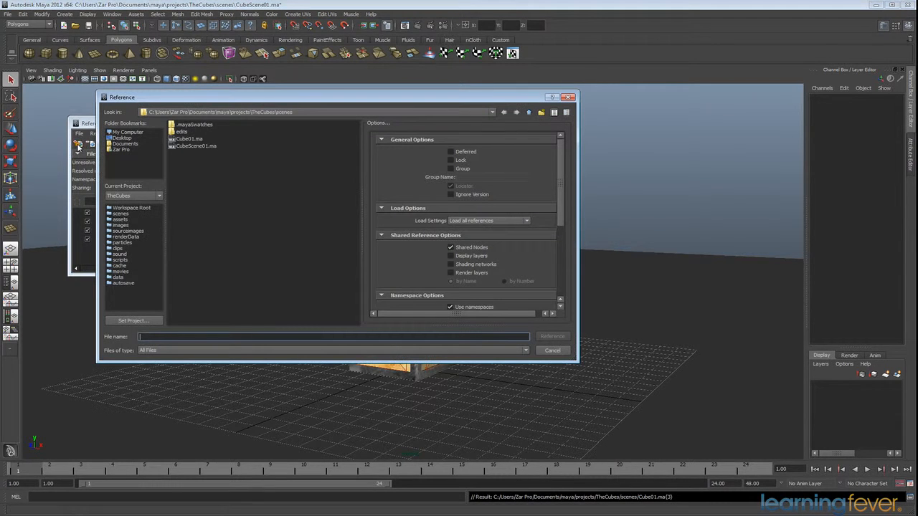
pyautogui.click(185, 140)
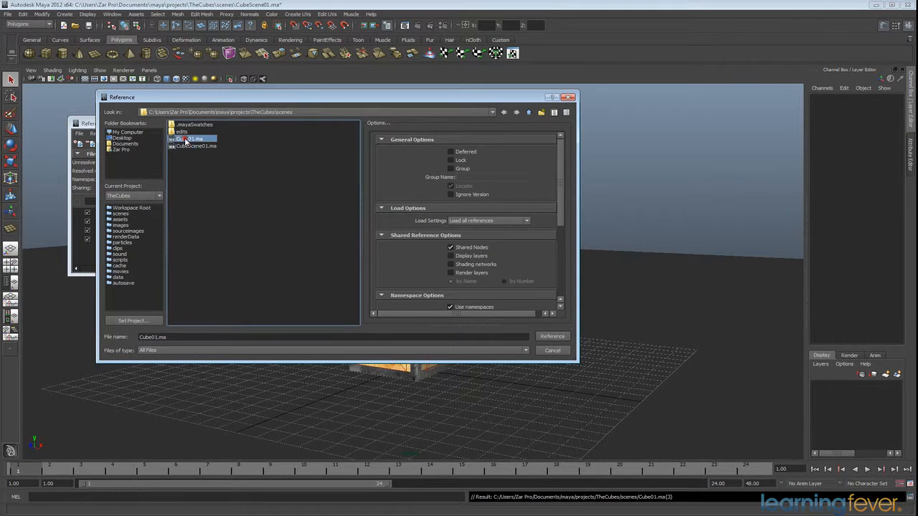
pyautogui.click(552, 336)
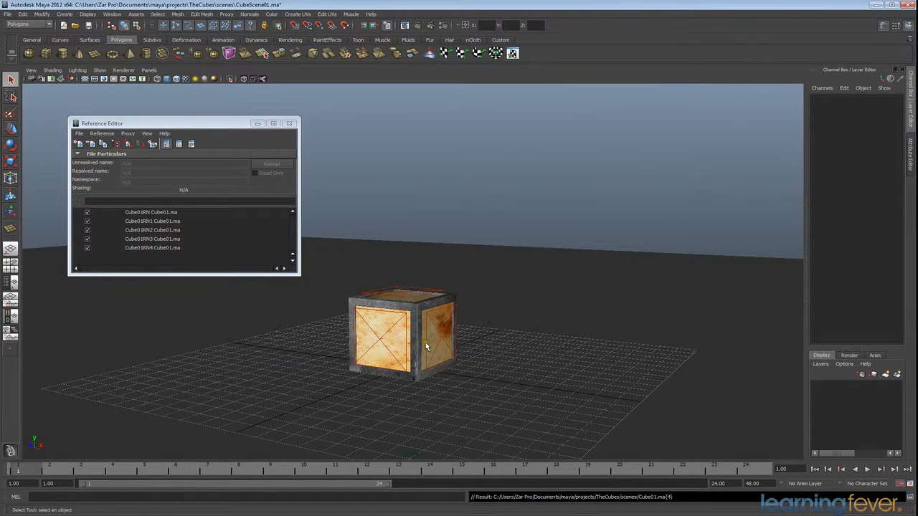
pyautogui.click(80, 144)
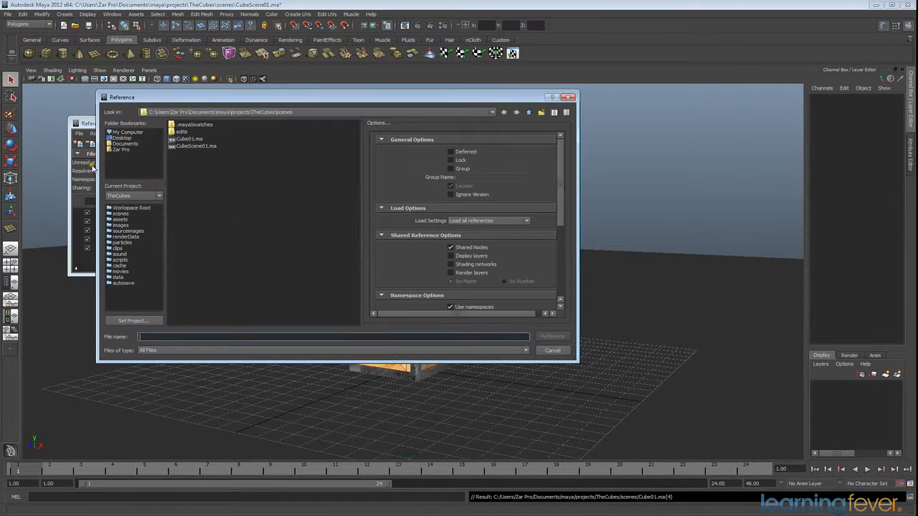
pyautogui.click(180, 139)
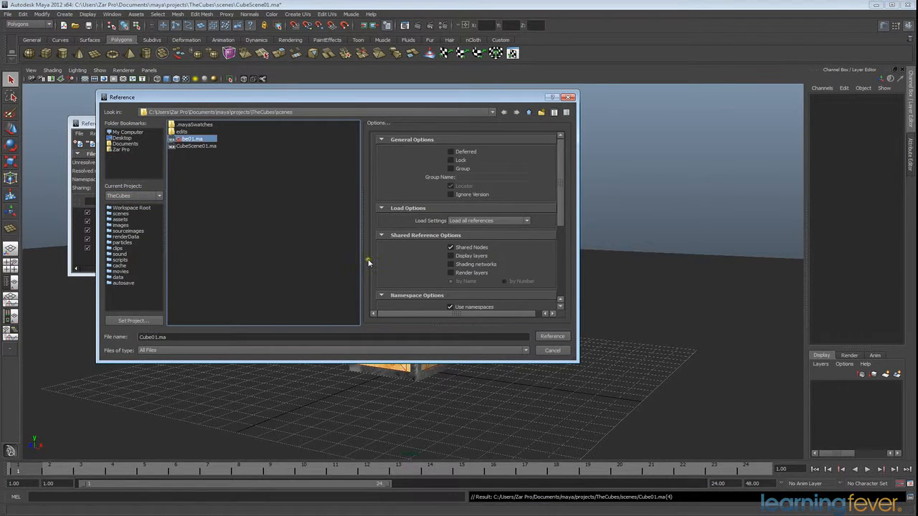
pyautogui.click(550, 336)
# Enlarge the Reference Editor vertically and add another two references to Cube01.ma.
pyautogui.moveTo(201, 275); pyautogui.dragTo(207, 330)
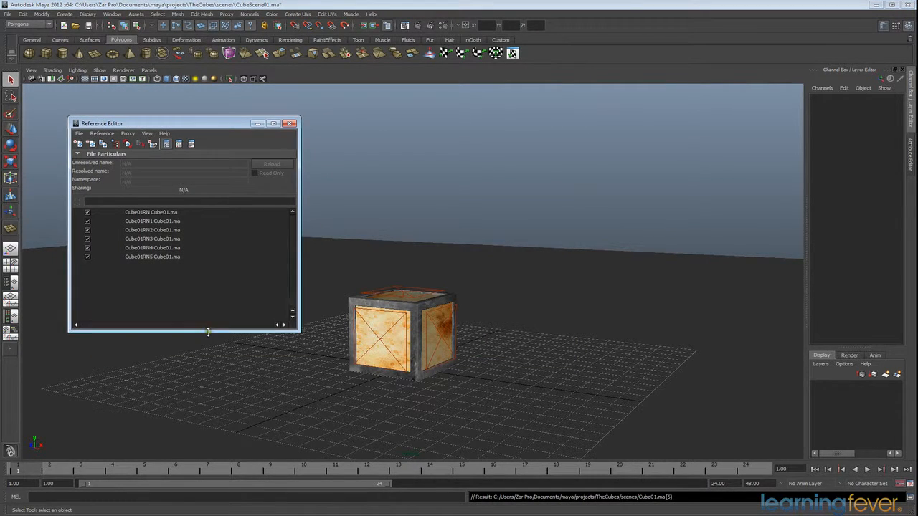
pyautogui.click(80, 143)
pyautogui.click(185, 139)
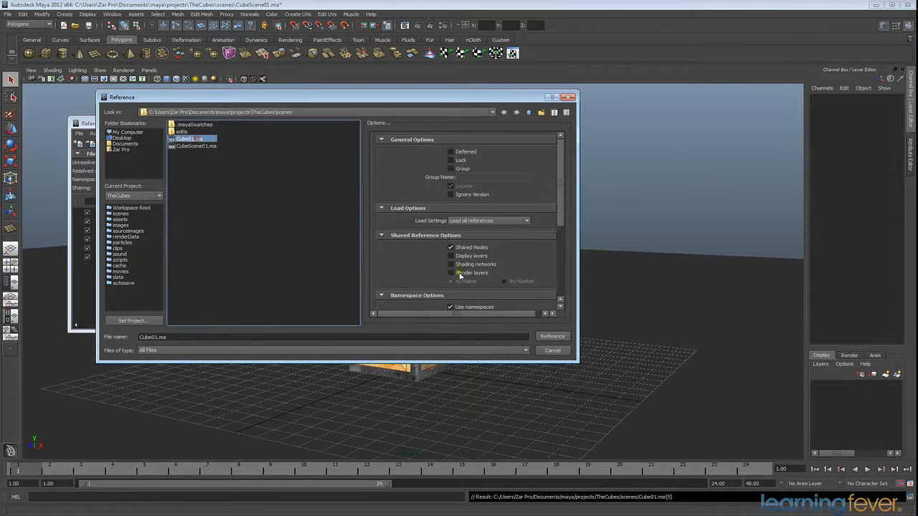
pyautogui.click(552, 337)
pyautogui.click(80, 143)
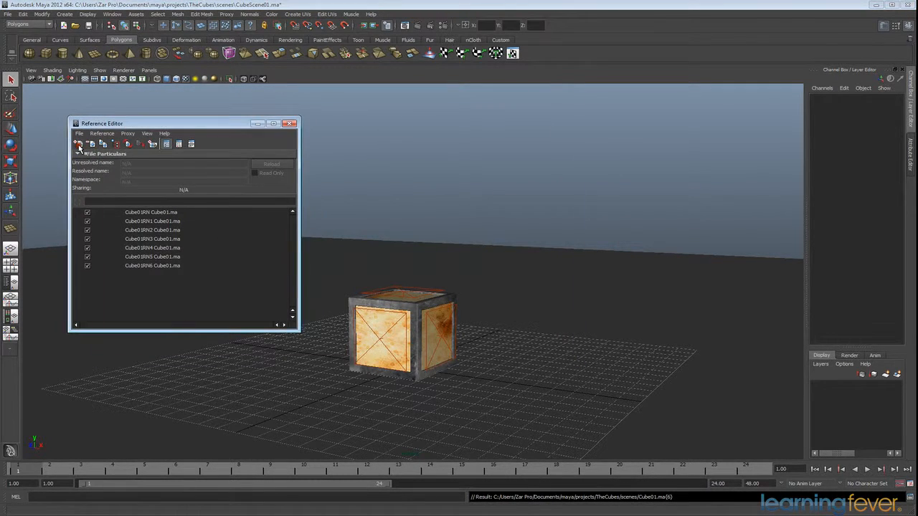
pyautogui.click(551, 337)
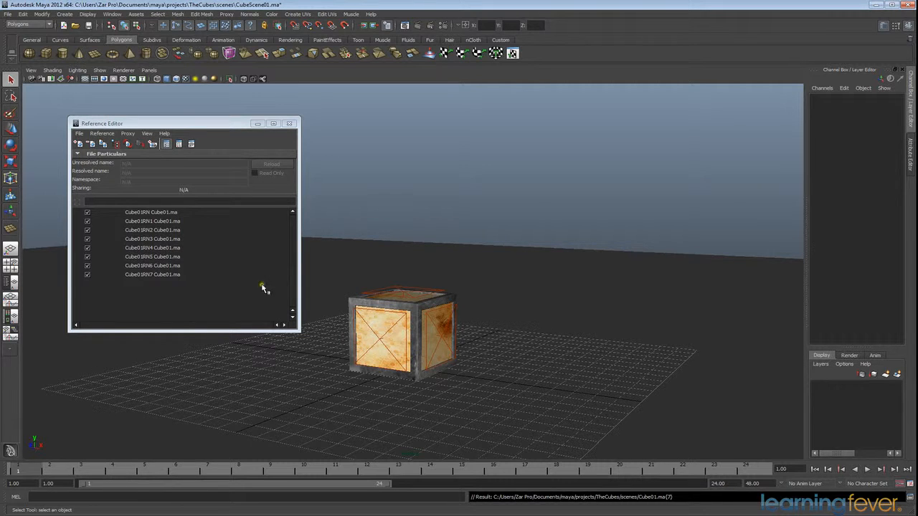
# Reference Cube01.ma two more times for a total of ten references, and close the Reference Editor.
pyautogui.click(80, 143)
pyautogui.click(189, 139)
pyautogui.click(551, 336)
pyautogui.click(80, 143)
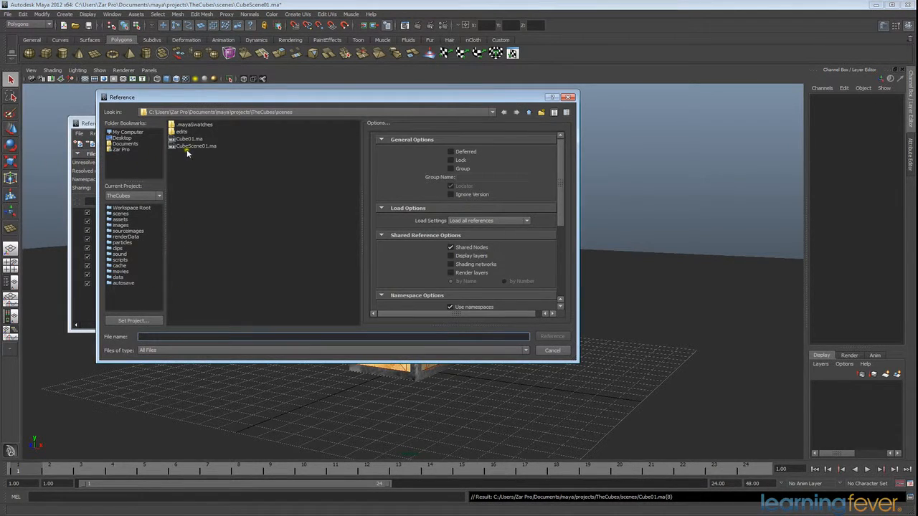
pyautogui.click(188, 140)
pyautogui.click(551, 336)
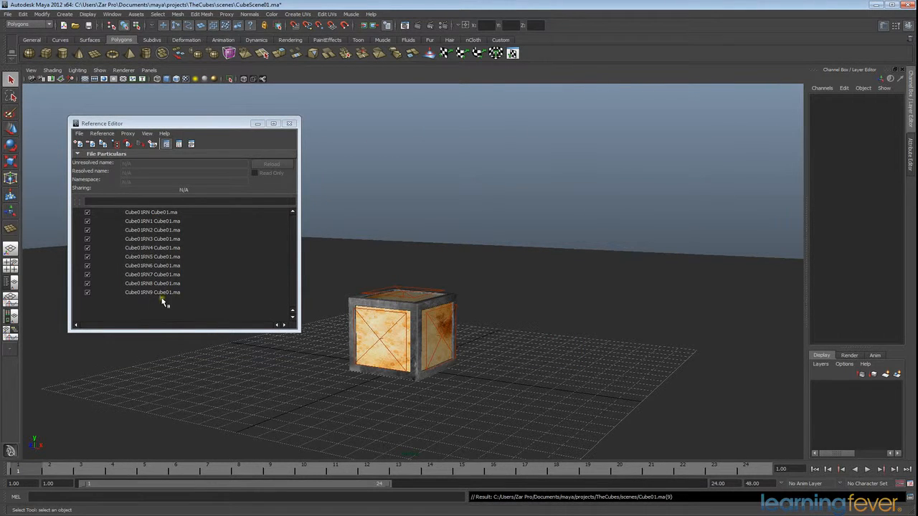
pyautogui.click(289, 124)
# Select a cube mesh and show the Outliner beside the perspective view.
pyautogui.keyDown('alt'); pyautogui.moveTo(325, 232); pyautogui.dragTo(424, 352); pyautogui.keyUp('alt')
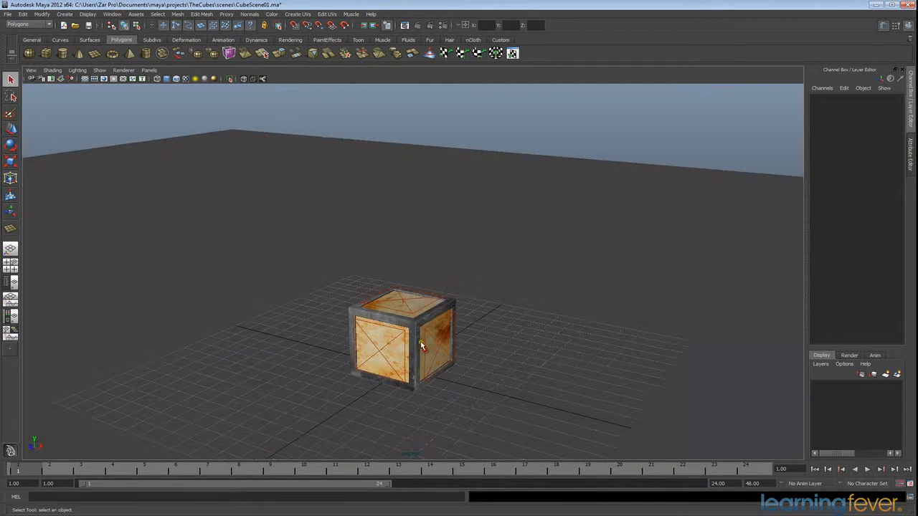
pyautogui.click(416, 332)
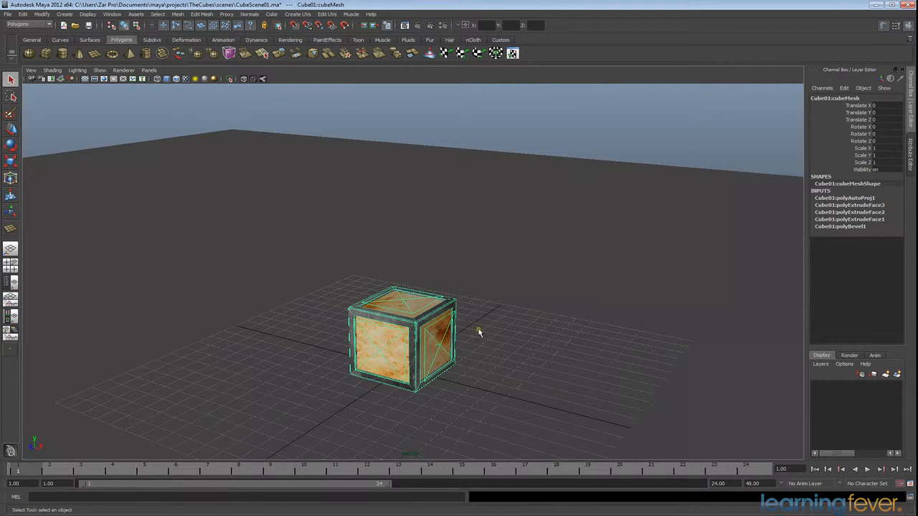
pyautogui.keyDown('alt'); pyautogui.moveTo(467, 347); pyautogui.dragTo(467, 344); pyautogui.keyUp('alt')
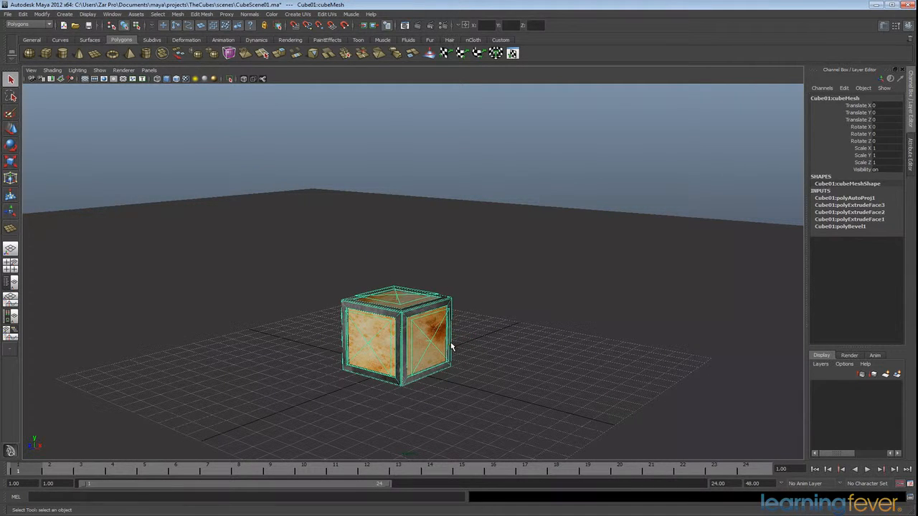
pyautogui.click(13, 283)
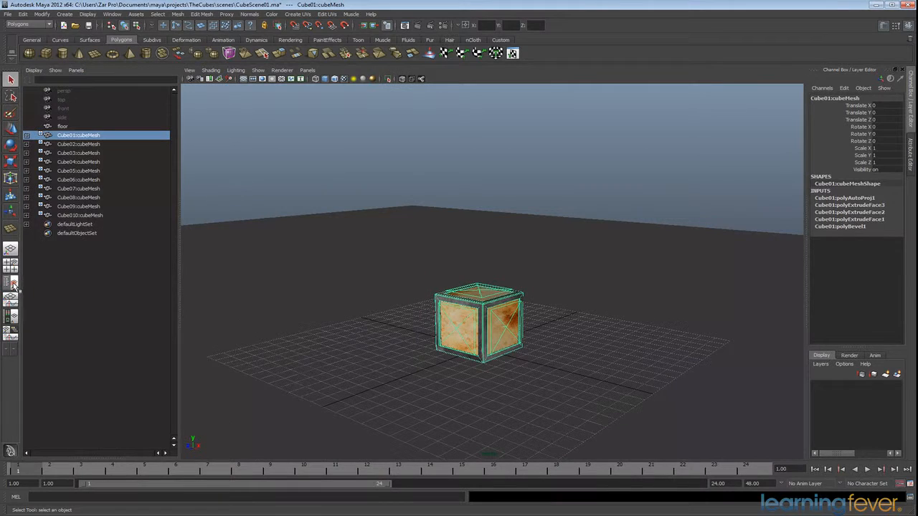
# Go through the referenced cube meshes in the Outliner one by one, from Cube02 to Cube09.
pyautogui.click(85, 144)
pyautogui.click(86, 153)
pyautogui.click(86, 162)
pyautogui.click(86, 171)
pyautogui.click(87, 180)
pyautogui.click(87, 188)
pyautogui.click(88, 197)
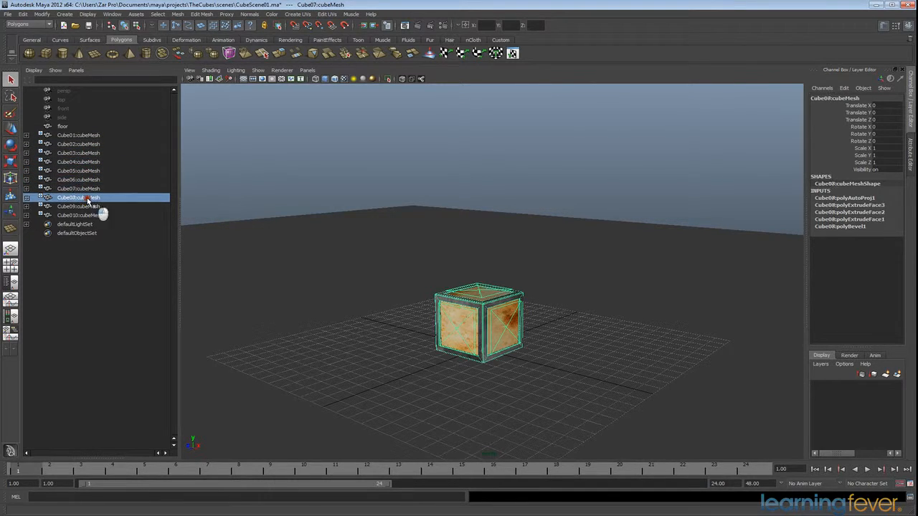
pyautogui.click(88, 207)
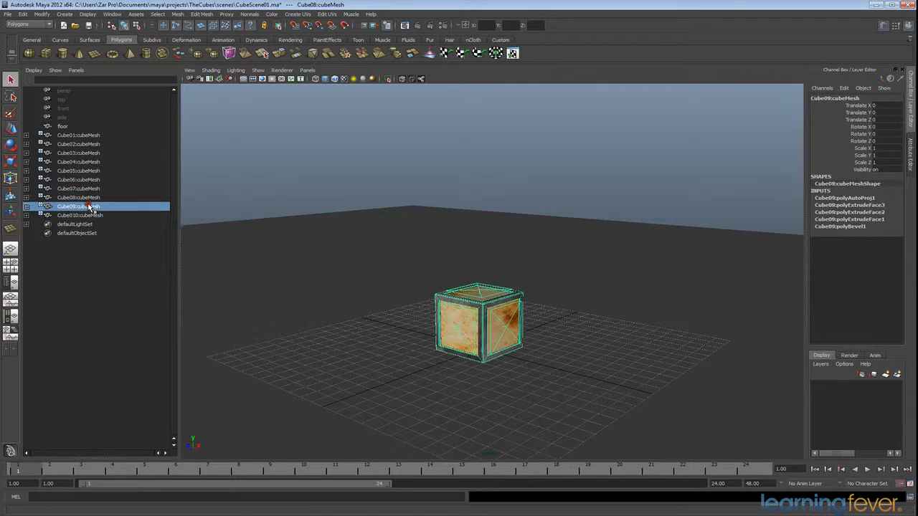
# Raise the Cube01 mesh high above the other cubes, to about 22.9 in Y.
pyautogui.click(84, 136)
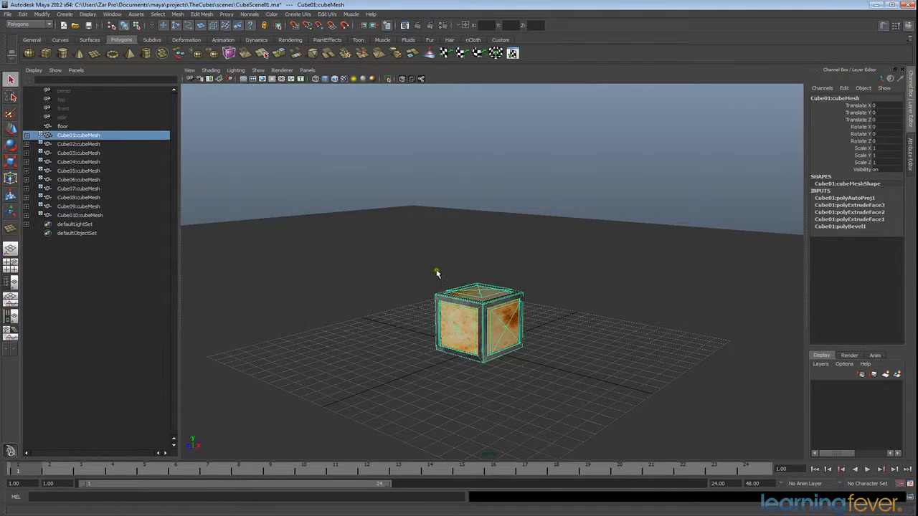
pyautogui.press('w')
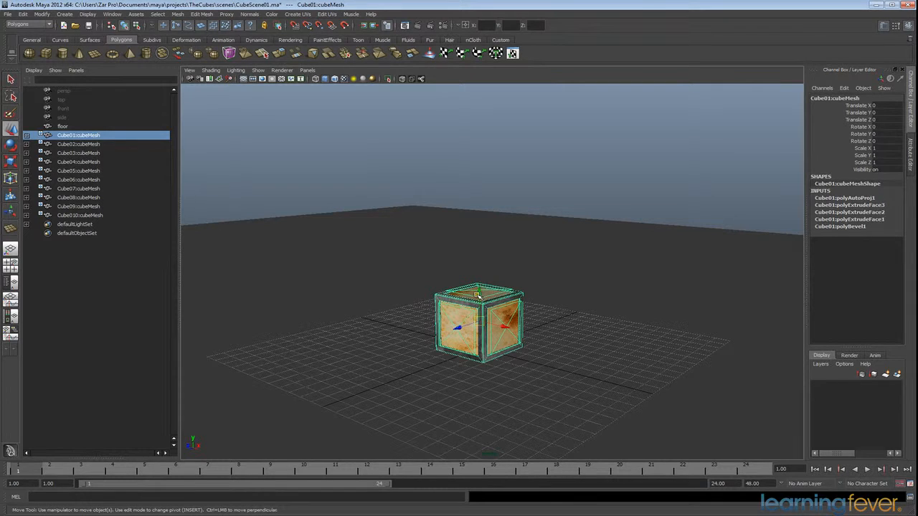
pyautogui.moveTo(480, 294); pyautogui.dragTo(479, 100)
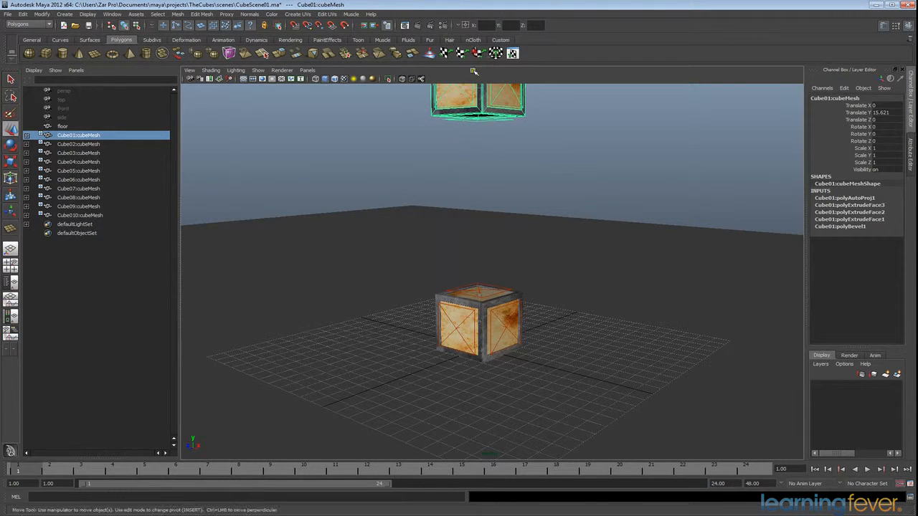
pyautogui.keyDown('alt'); pyautogui.moveTo(516, 212); pyautogui.dragTo(508, 284, button='middle'); pyautogui.keyUp('alt')
pyautogui.scroll(-3, 508, 285)
pyautogui.keyDown('alt'); pyautogui.moveTo(556, 285); pyautogui.dragTo(497, 278); pyautogui.keyUp('alt')
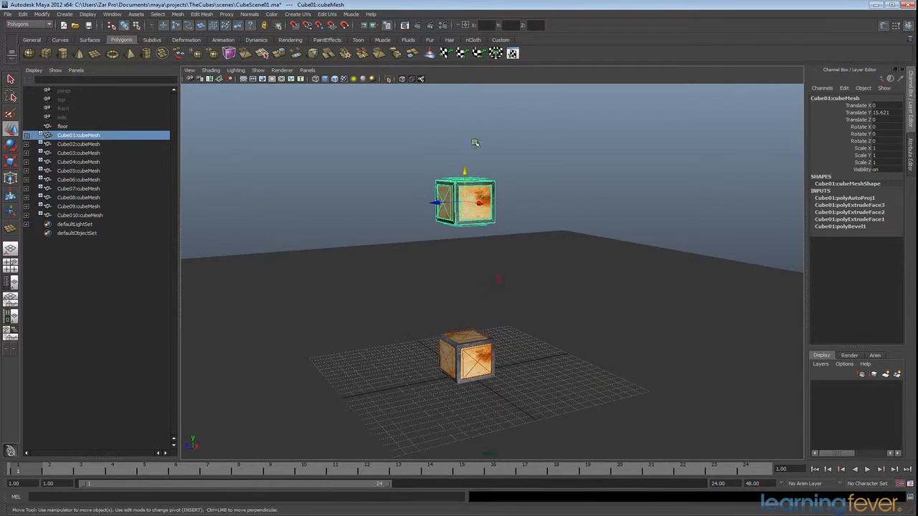
pyautogui.moveTo(466, 173); pyautogui.dragTo(466, 97)
pyautogui.keyDown('alt'); pyautogui.moveTo(469, 244); pyautogui.dragTo(495, 249); pyautogui.keyUp('alt')
pyautogui.keyDown('alt'); pyautogui.moveTo(494, 261); pyautogui.dragTo(494, 244, button='middle'); pyautogui.keyUp('alt')
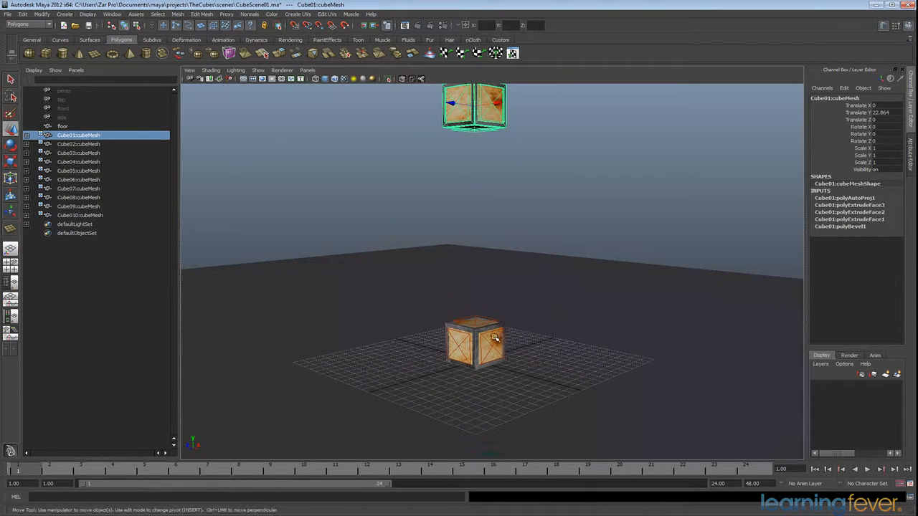
# Start a bottom row by moving Cube02 to about 4.7 in Z and Cube03 to the opposite side of the centre along Z.
pyautogui.click(94, 144)
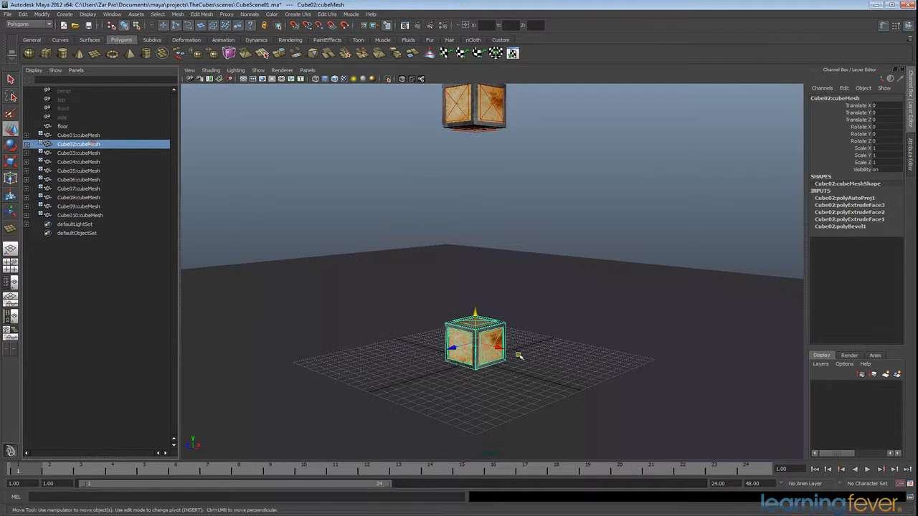
pyautogui.moveTo(445, 350); pyautogui.dragTo(411, 357)
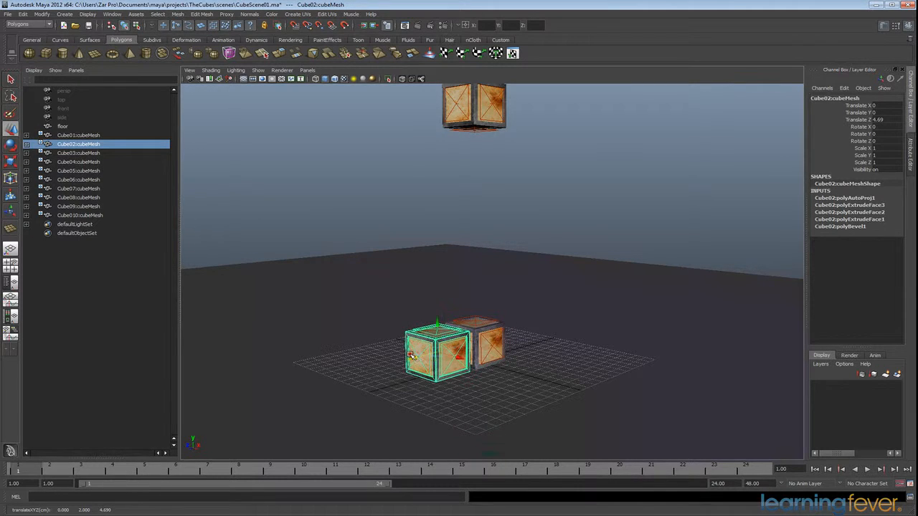
pyautogui.click(76, 152)
pyautogui.moveTo(466, 348); pyautogui.dragTo(469, 273)
# Stack Cube04 at about 4.2 in Y and 2.2 in Z, and Cube05 at about 3.9 in Y and -2.5 in Z.
pyautogui.click(80, 162)
pyautogui.moveTo(453, 308); pyautogui.dragTo(434, 305)
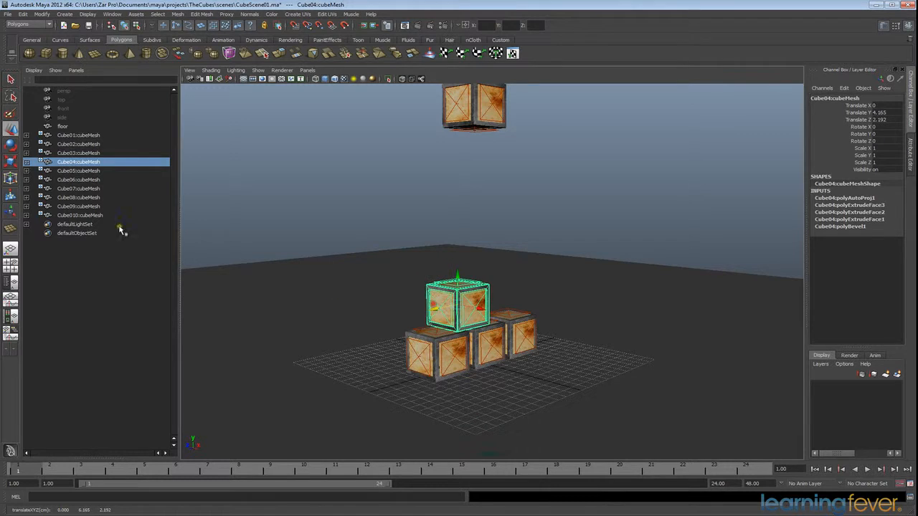
pyautogui.click(86, 171)
pyautogui.moveTo(485, 325); pyautogui.dragTo(471, 305)
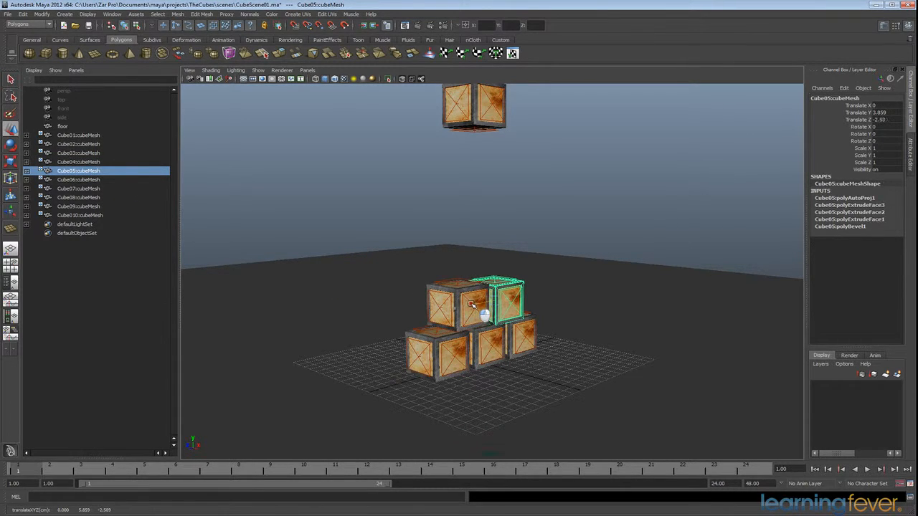
# Raise Cube06 on top of the second row and move Cube07 out to about 4.8 in X on the floor.
pyautogui.click(79, 179)
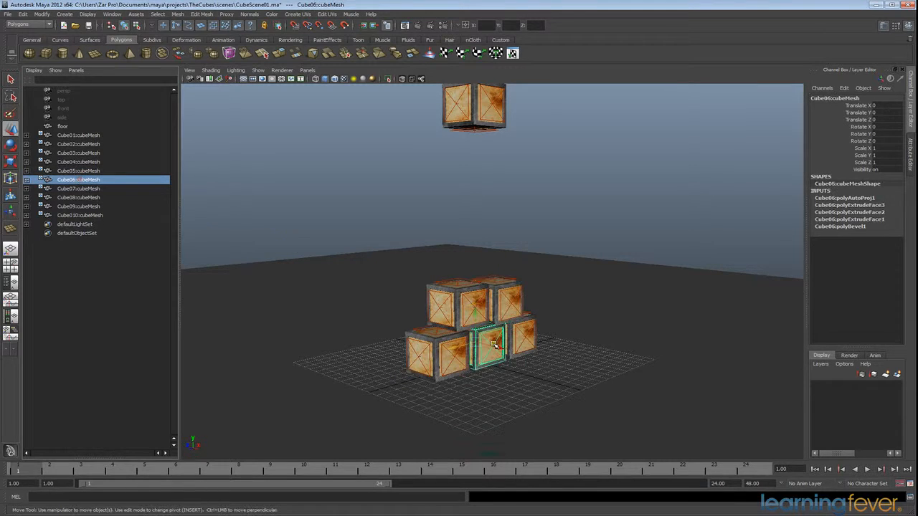
pyautogui.moveTo(475, 316); pyautogui.dragTo(474, 228)
pyautogui.click(105, 188)
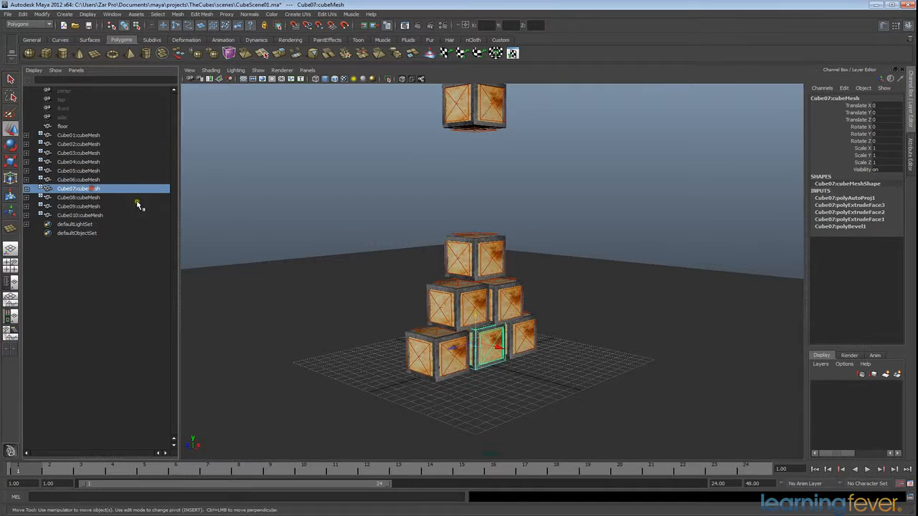
pyautogui.moveTo(511, 345); pyautogui.dragTo(553, 375)
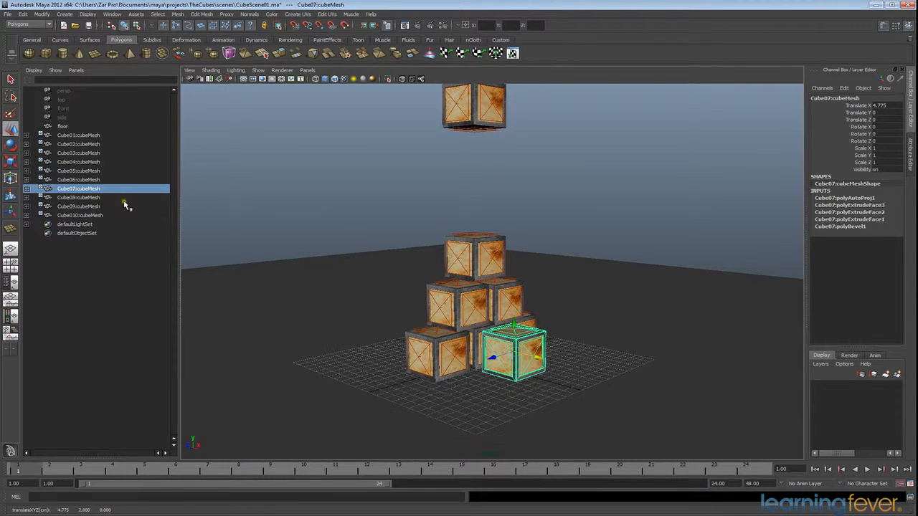
# Place Cube08 at the front corner between Cube02 and Cube07, and Cube09 on the second layer at about 4 in Y, moved outward along X.
pyautogui.click(93, 198)
pyautogui.moveTo(499, 349); pyautogui.dragTo(470, 380)
pyautogui.click(79, 205)
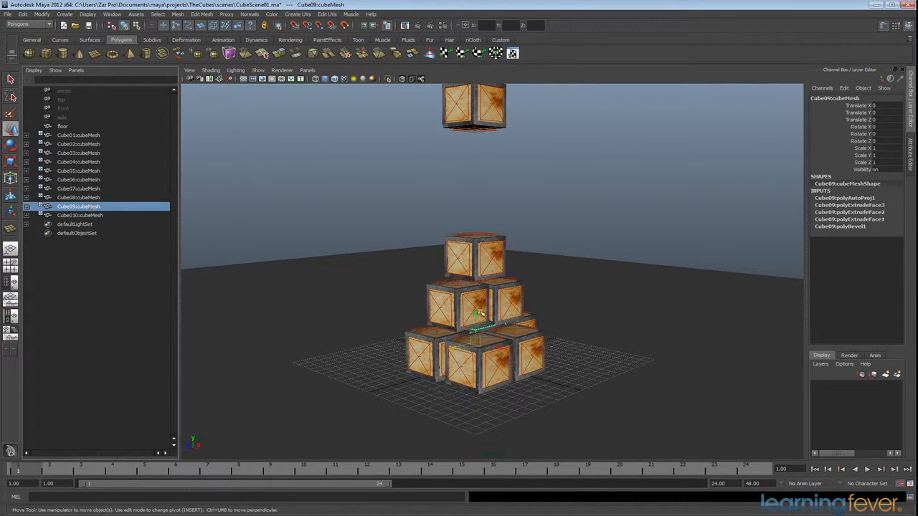
pyautogui.moveTo(476, 288); pyautogui.dragTo(473, 273)
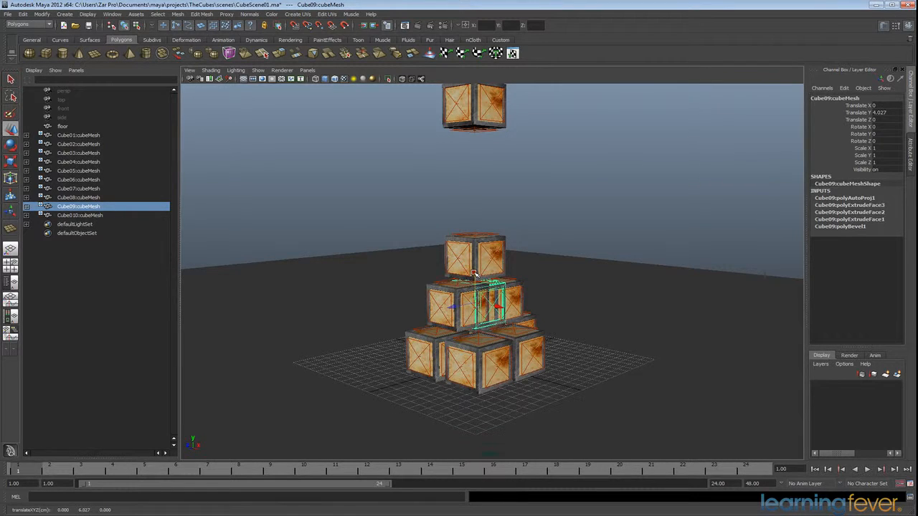
pyautogui.moveTo(495, 307); pyautogui.dragTo(626, 337)
# Shift Cube010 within the bottom row to about -1.2 in X.
pyautogui.click(80, 215)
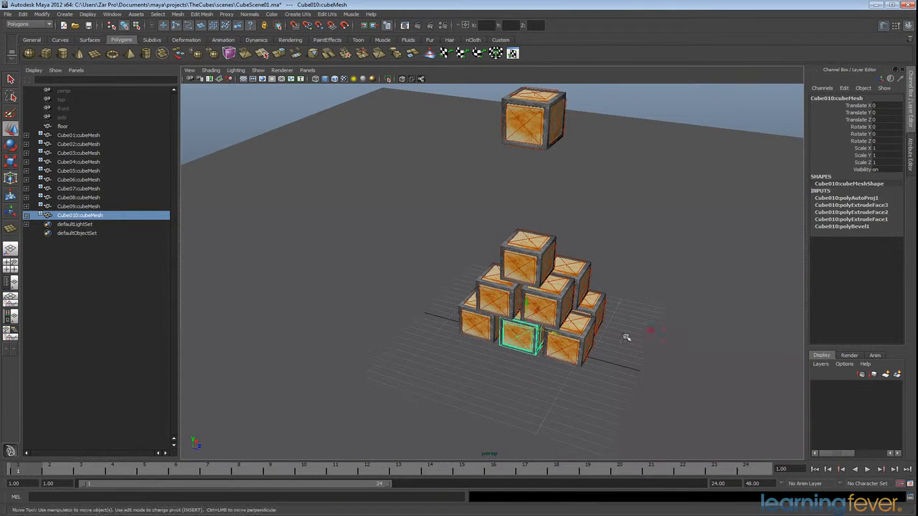
pyautogui.click(531, 312)
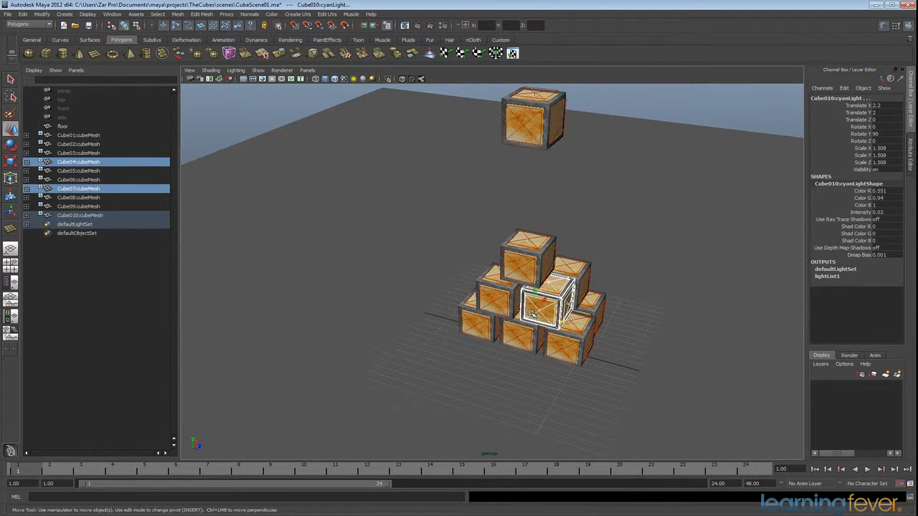
pyautogui.hotkey('ctrl', 'z')
pyautogui.moveTo(535, 308); pyautogui.dragTo(533, 316)
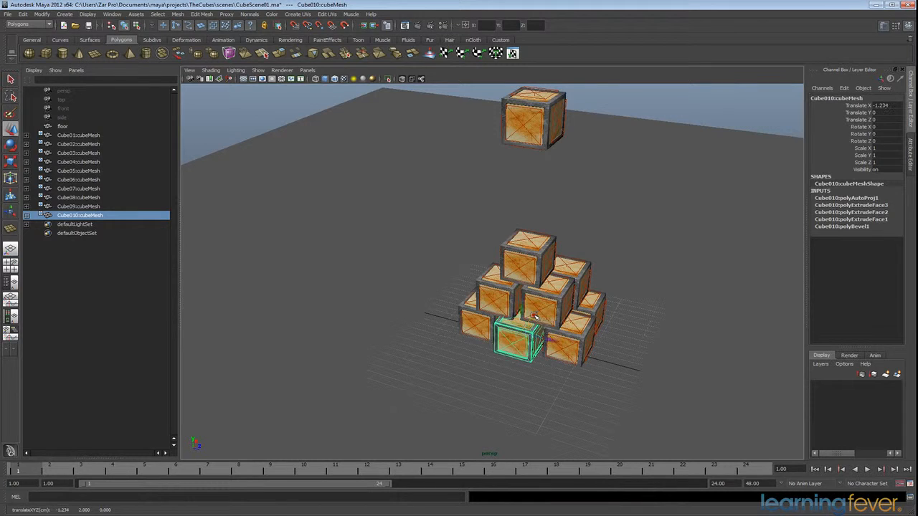
# Rotate the second-layer Cube05 mesh to about -19 degrees around Y.
pyautogui.click(477, 295)
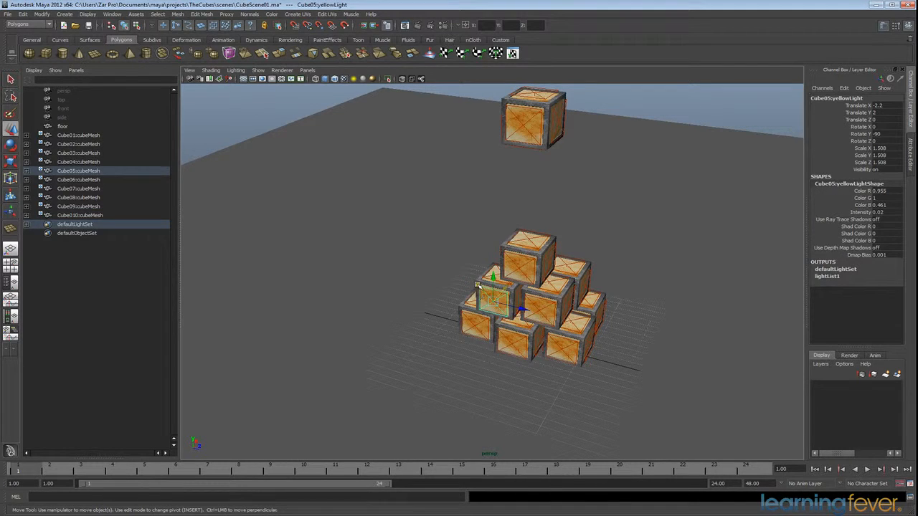
pyautogui.click(478, 281)
pyautogui.press('e')
pyautogui.moveTo(505, 316); pyautogui.dragTo(401, 338)
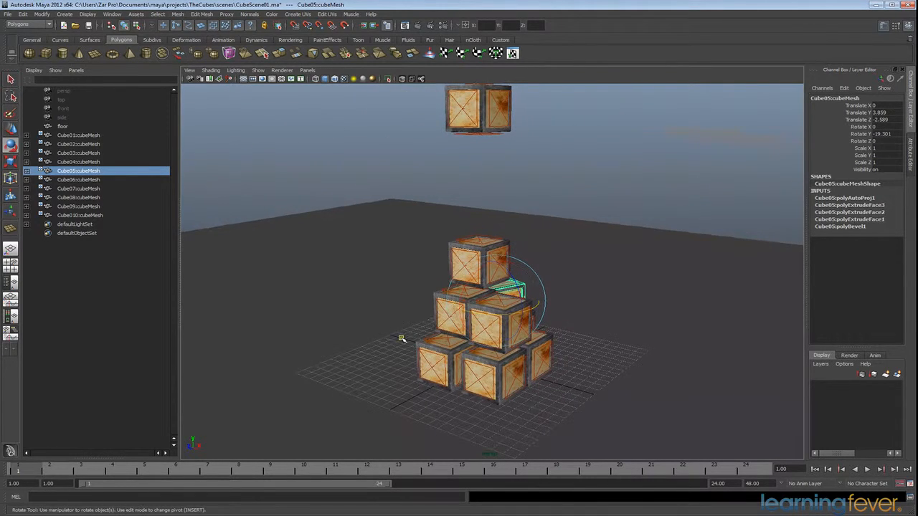
pyautogui.keyDown('alt'); pyautogui.moveTo(605, 330); pyautogui.dragTo(512, 334); pyautogui.keyUp('alt')
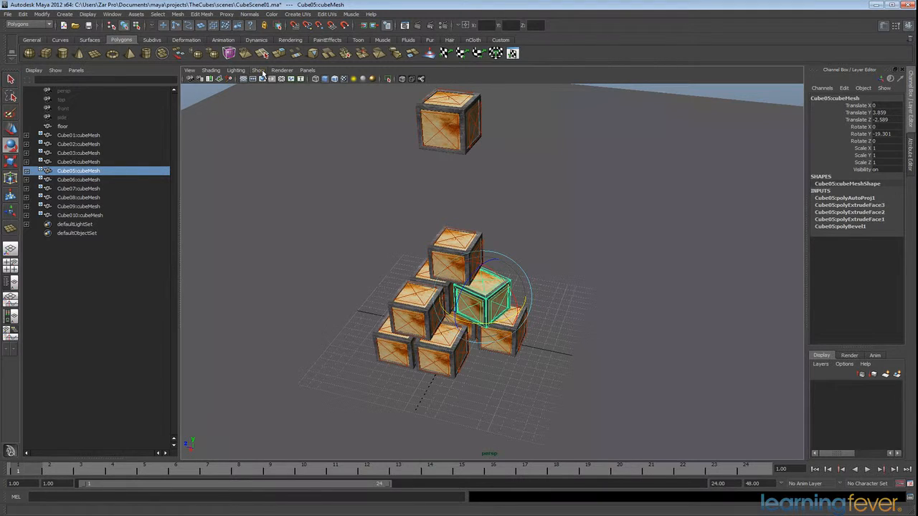
# Hide lights in the perspective view and check that individual cube meshes can be selected directly.
pyautogui.click(258, 71)
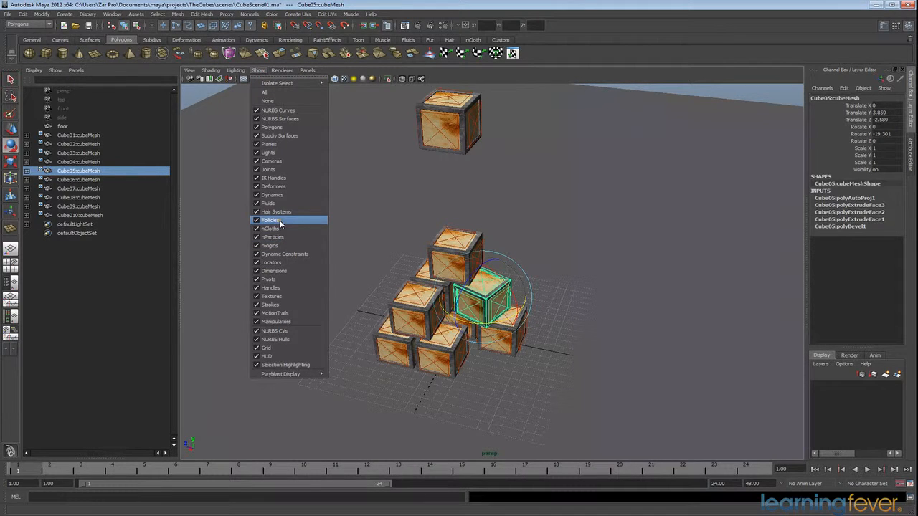
pyautogui.click(276, 154)
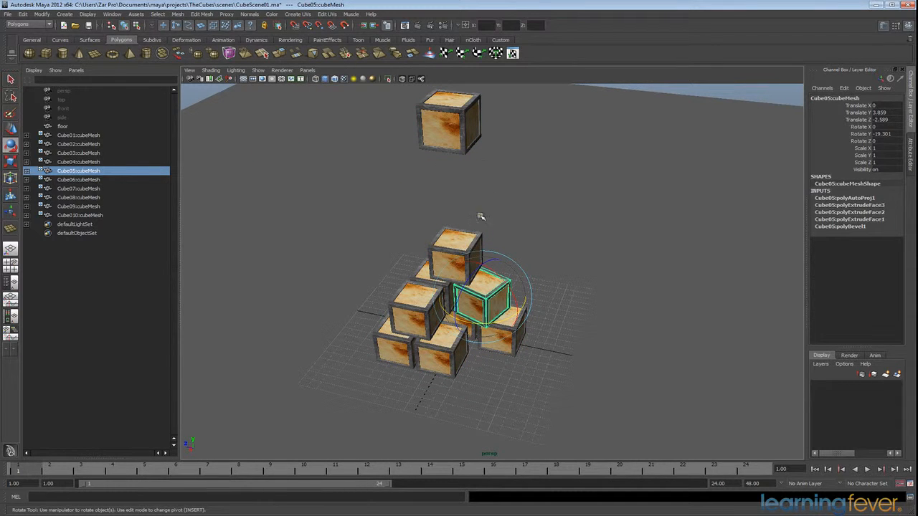
pyautogui.click(400, 328)
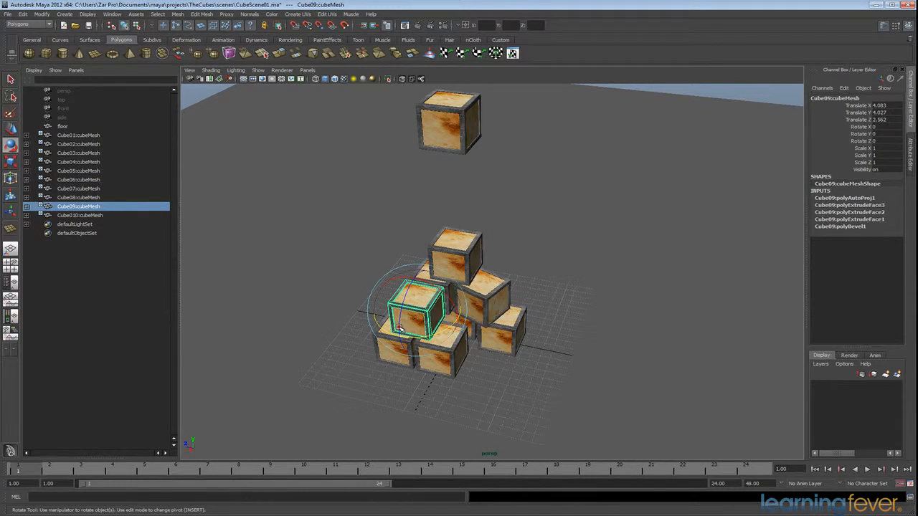
pyautogui.click(441, 359)
pyautogui.click(384, 344)
pyautogui.click(516, 333)
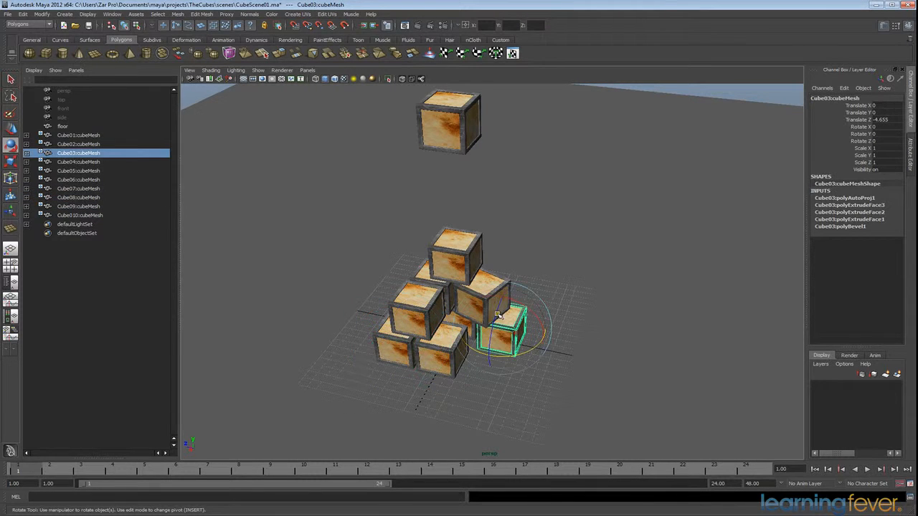
# Select Cube09 on the second layer and rotate it slightly around Y.
pyautogui.click(414, 318)
pyautogui.click(27, 206)
pyautogui.click(26, 207)
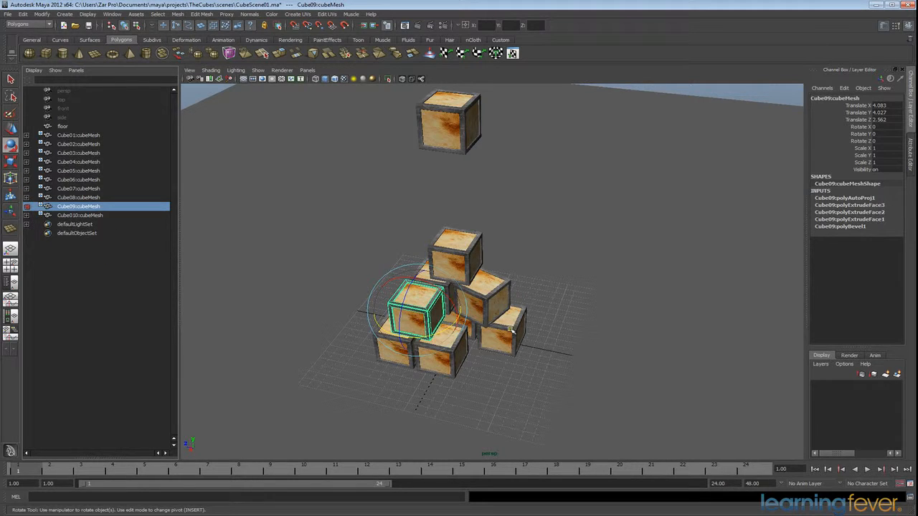
pyautogui.keyDown('alt'); pyautogui.moveTo(429, 329); pyautogui.dragTo(509, 332); pyautogui.keyUp('alt')
# Offset the bottom-layer cubes, moving Cube08 to about 6 in X and Cube03 to about 1.8 in X.
pyautogui.click(465, 384)
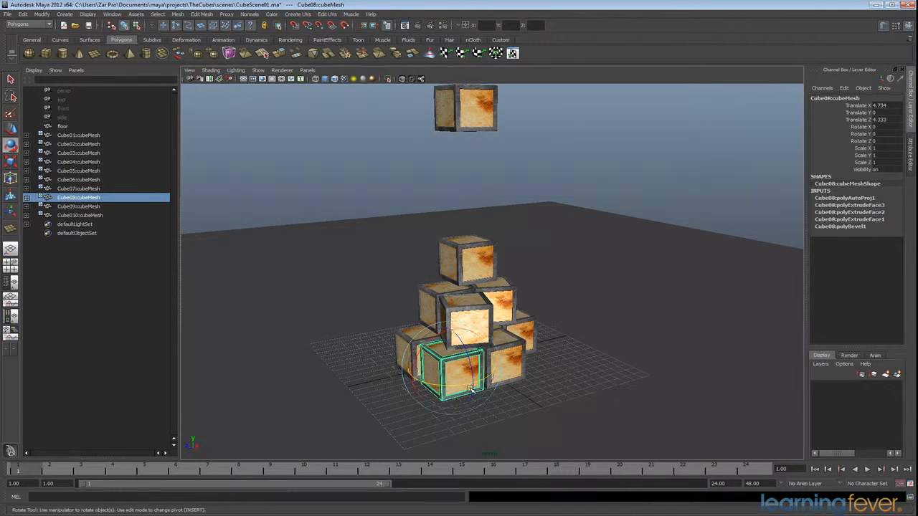
pyautogui.press('w')
pyautogui.moveTo(472, 390)
pyautogui.mouseDown()
pyautogui.moveTo(483, 389)
pyautogui.moveTo(466, 390)
pyautogui.mouseUp()
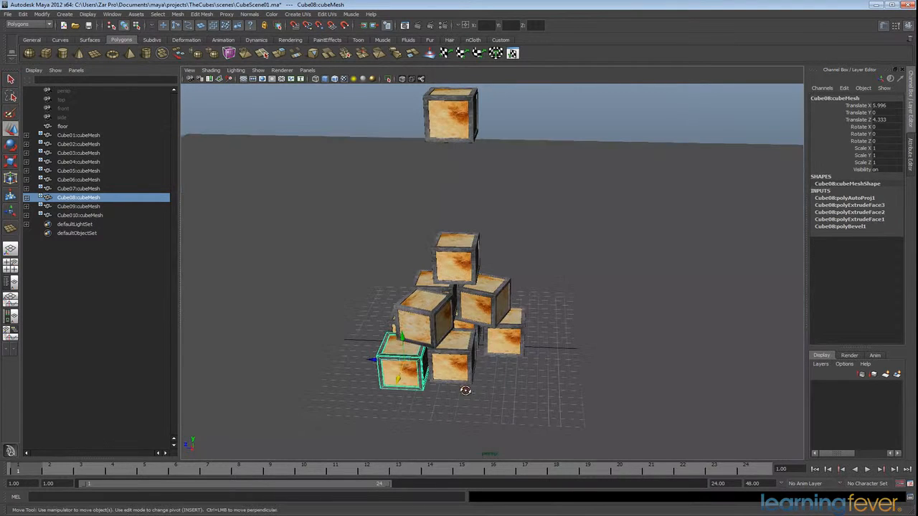
pyautogui.click(467, 361)
pyautogui.keyDown('alt'); pyautogui.moveTo(448, 359); pyautogui.dragTo(509, 355); pyautogui.keyUp('alt')
pyautogui.click(479, 328)
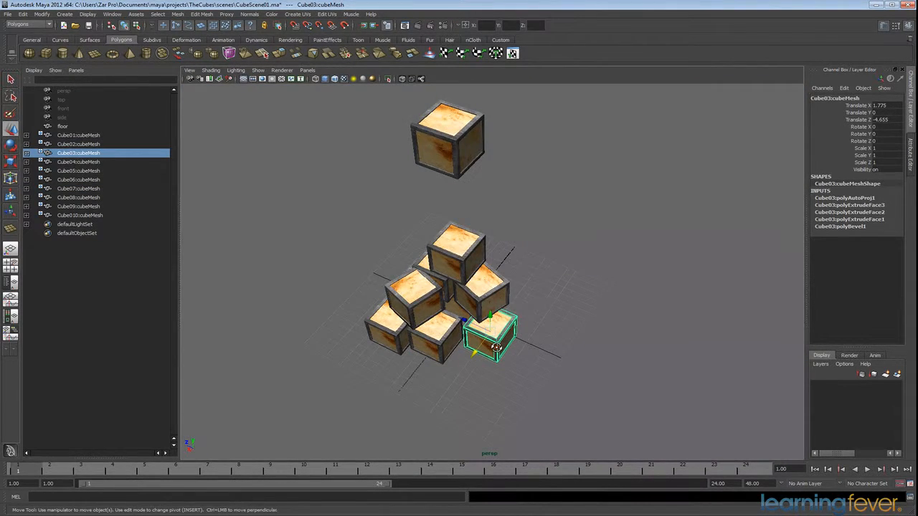
# Rotate cubes irregularly, turning Cube06 to about 135 degrees in Y and tilting the cube floating above the pyramid.
pyautogui.click(484, 295)
pyautogui.moveTo(483, 296); pyautogui.dragTo(477, 326)
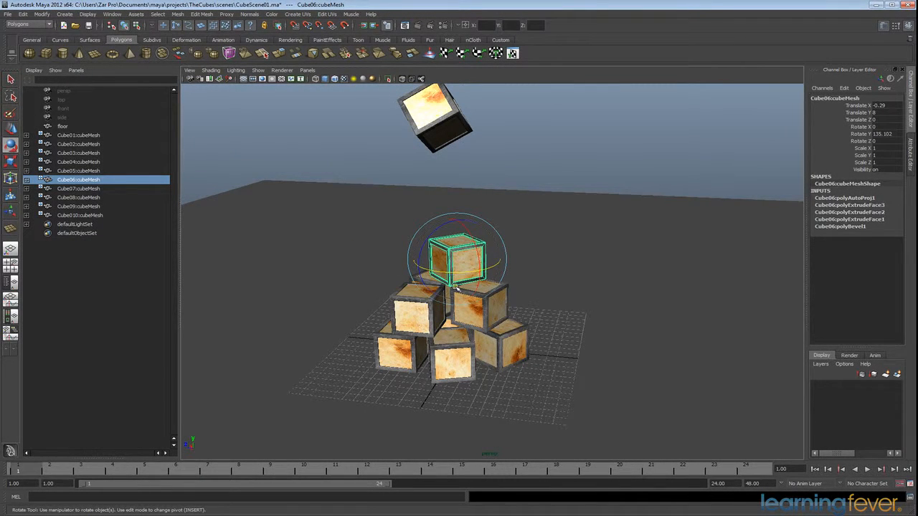
# Test-render the cube stack from the perspective camera with Maya Software, close the render and save CubeScene01.
pyautogui.moveTo(458, 352)
pyautogui.keyDown('alt'); pyautogui.mouseDown()
pyautogui.moveTo(501, 353)
pyautogui.moveTo(458, 358)
pyautogui.mouseUp(); pyautogui.keyUp('alt')
pyautogui.click(414, 26)
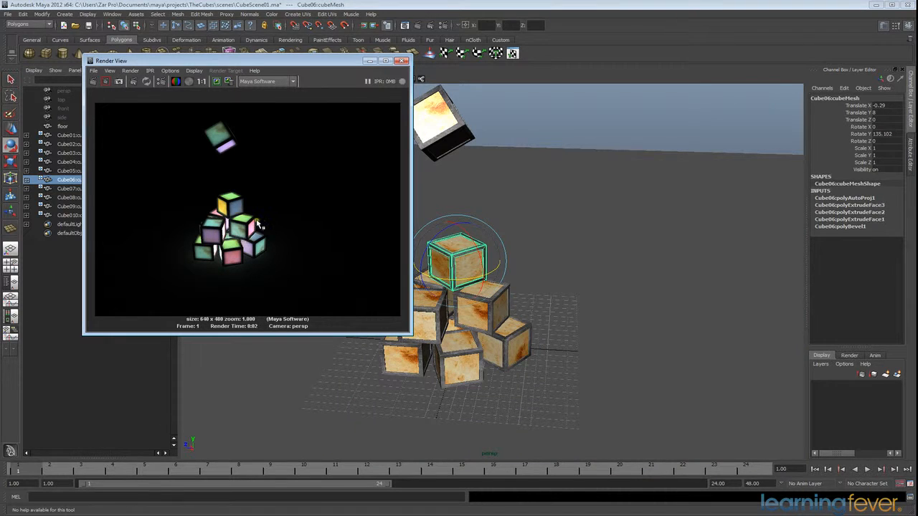
pyautogui.click(404, 61)
pyautogui.keyDown('alt'); pyautogui.moveTo(519, 246); pyautogui.dragTo(465, 294); pyautogui.keyUp('alt')
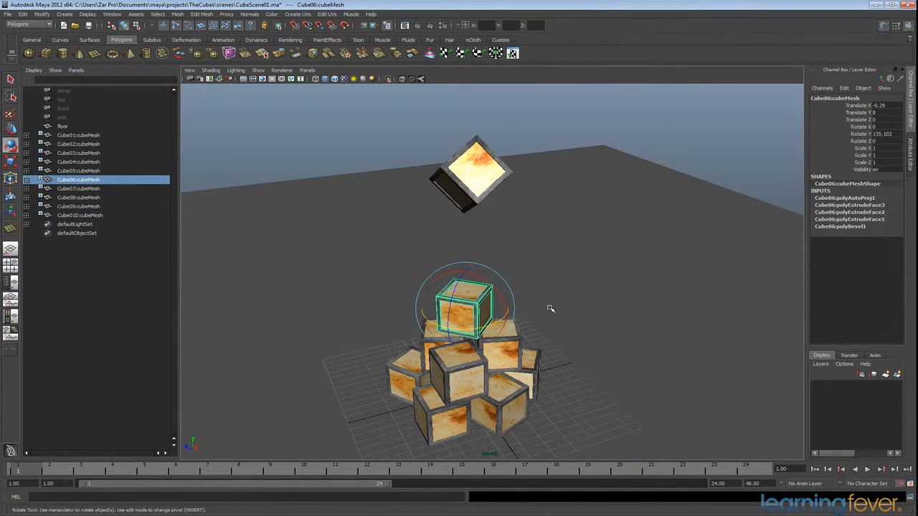
pyautogui.hotkey('ctrl', 's')
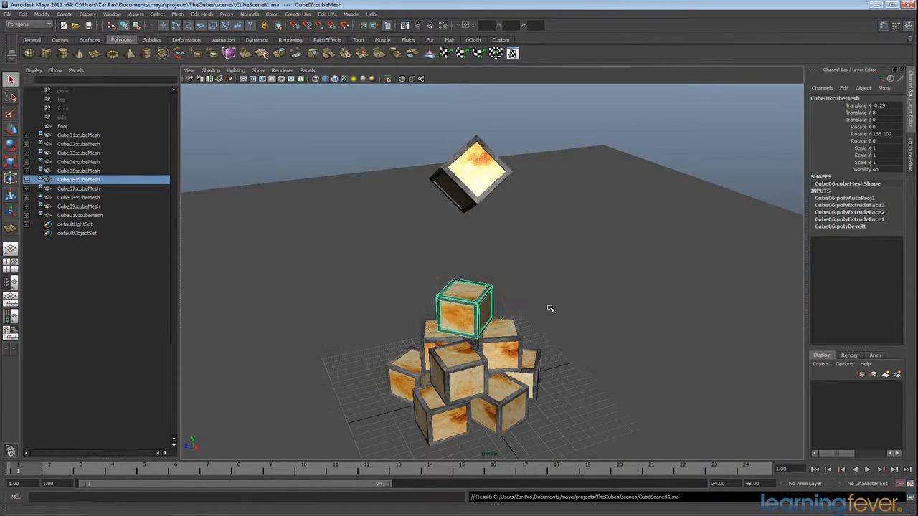
# Render the pyramid and floating cube from a lower camera angle and close the render.
pyautogui.keyDown('alt'); pyautogui.moveTo(512, 316); pyautogui.dragTo(565, 315); pyautogui.keyUp('alt')
pyautogui.keyDown('alt'); pyautogui.moveTo(596, 281); pyautogui.dragTo(521, 283); pyautogui.keyUp('alt')
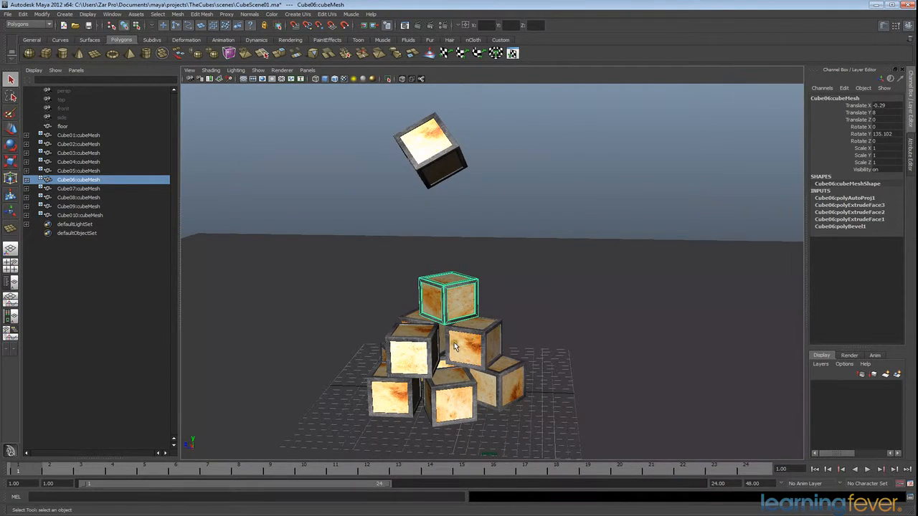
pyautogui.click(416, 25)
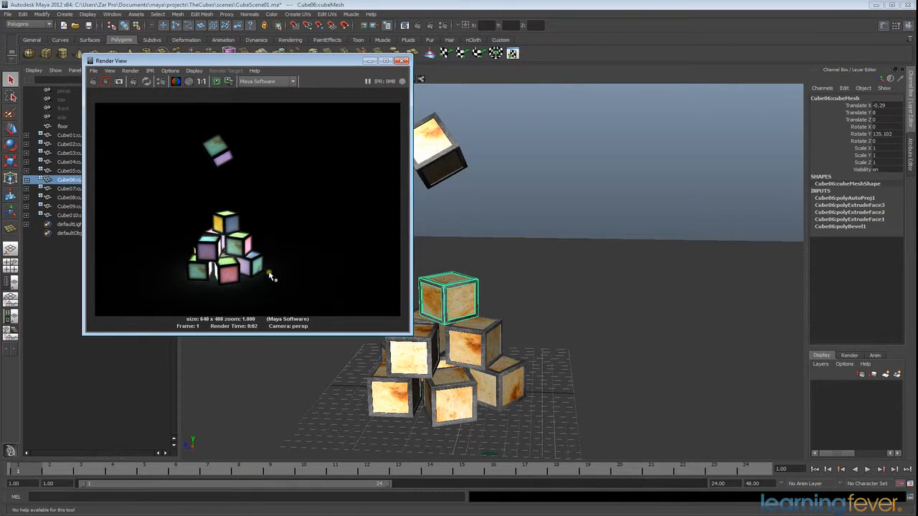
pyautogui.click(401, 62)
# Render a close-up of the bottom-layer cubes with Maya Software.
pyautogui.keyDown('alt'); pyautogui.moveTo(499, 415); pyautogui.dragTo(494, 322, button='middle'); pyautogui.keyUp('alt')
pyautogui.scroll(6, 493, 344)
pyautogui.keyDown('alt'); pyautogui.moveTo(457, 355); pyautogui.dragTo(510, 295, button='middle'); pyautogui.keyUp('alt')
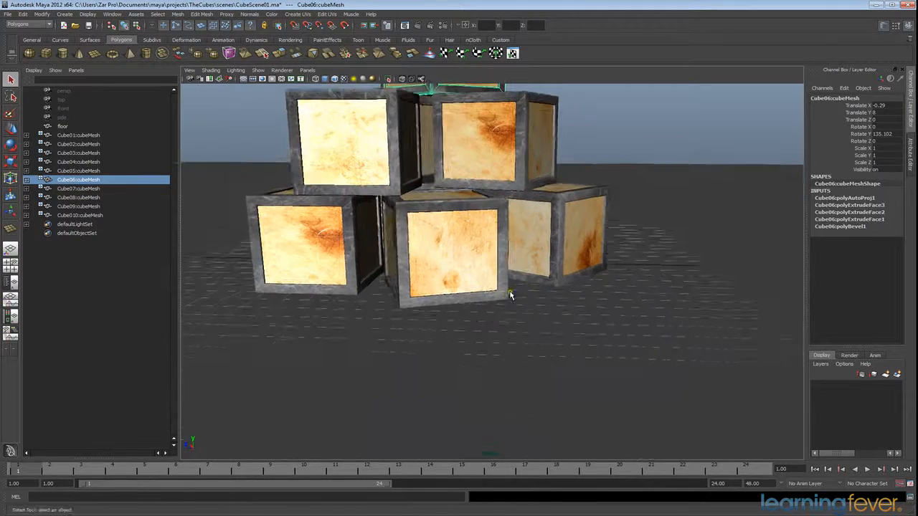
pyautogui.scroll(8, 495, 301)
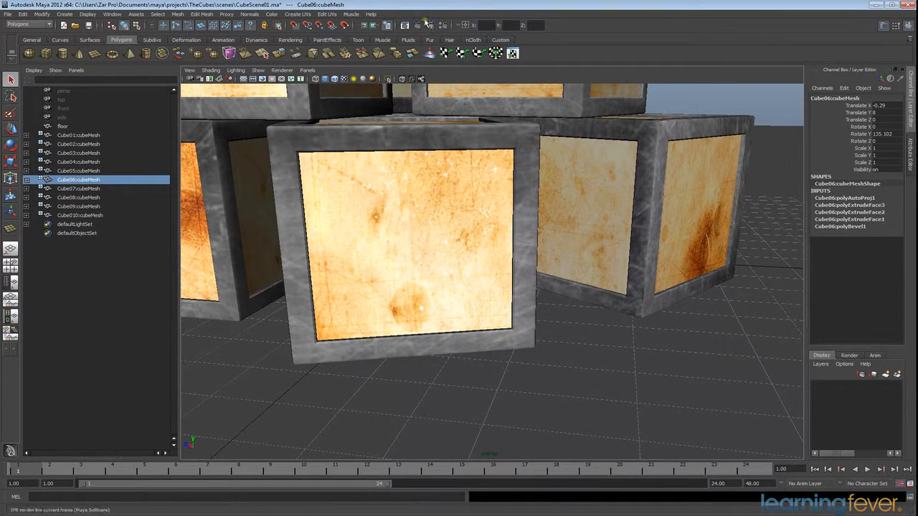
pyautogui.click(425, 24)
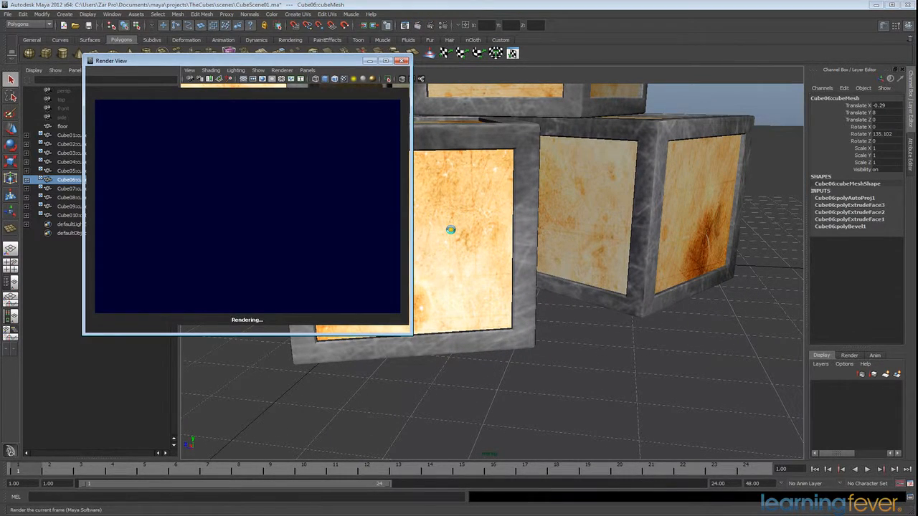